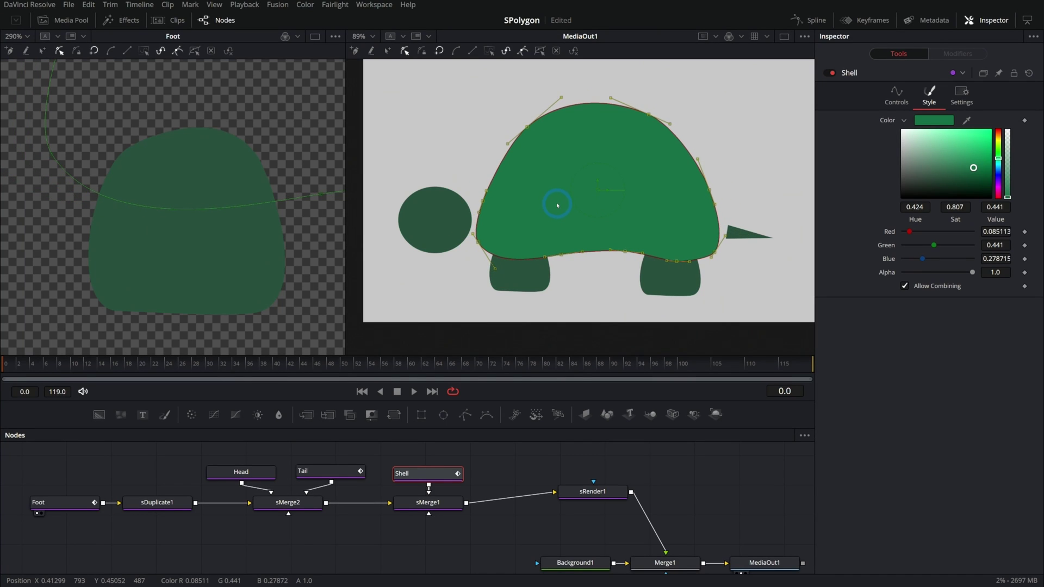
# - Nudge the Head circle right toward the shell, then select the Tail node
pyautogui.click(242, 472)
pyautogui.moveTo(433, 220); pyautogui.dragTo(451, 223)
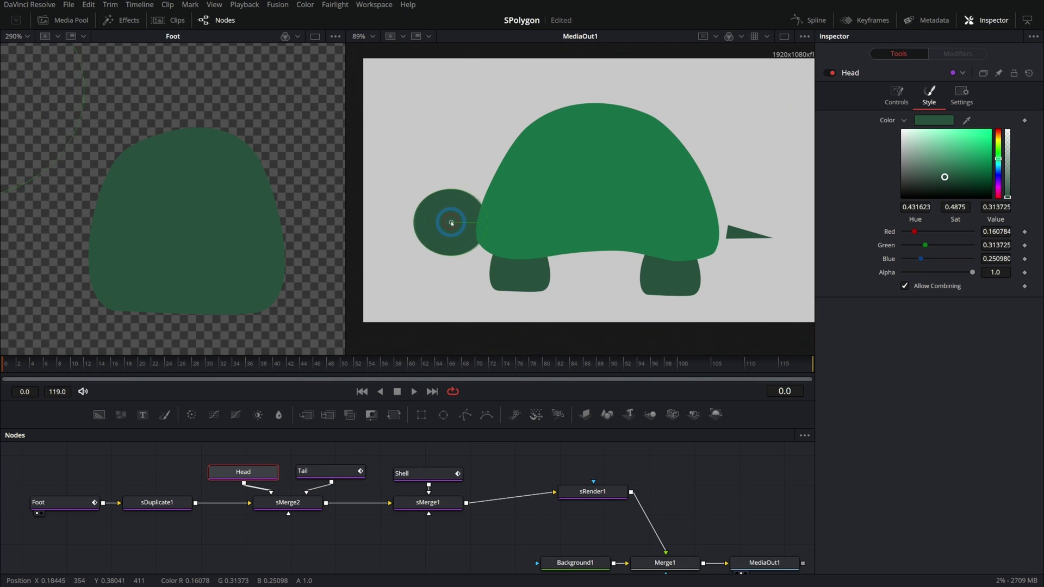
pyautogui.click(328, 471)
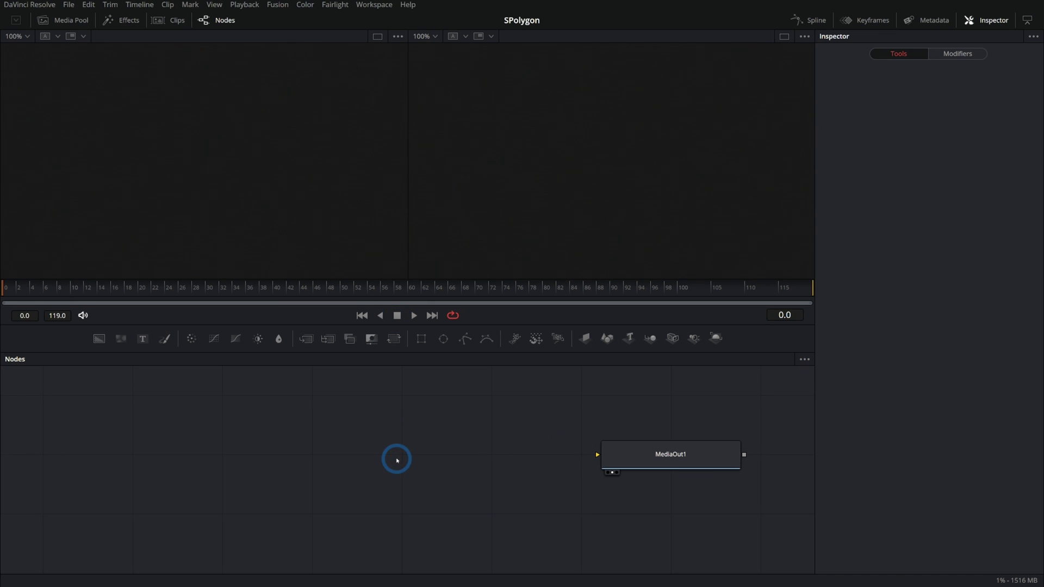
# - Add an sPolygon node via tool search ('spol') and load it into the viewer
pyautogui.hotkey('shift', 'space')
pyautogui.write('spol')
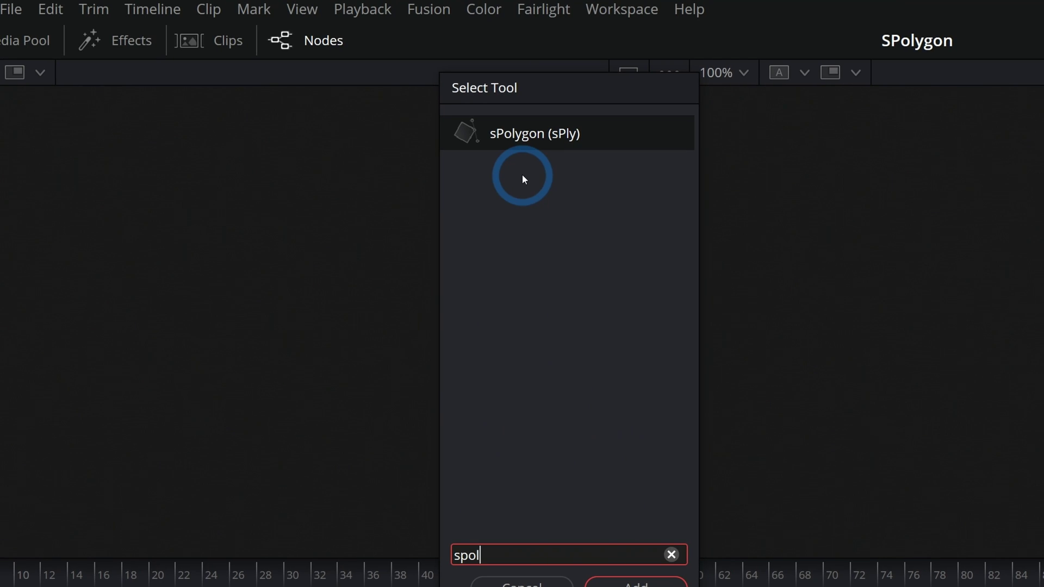
pyautogui.press('Return')
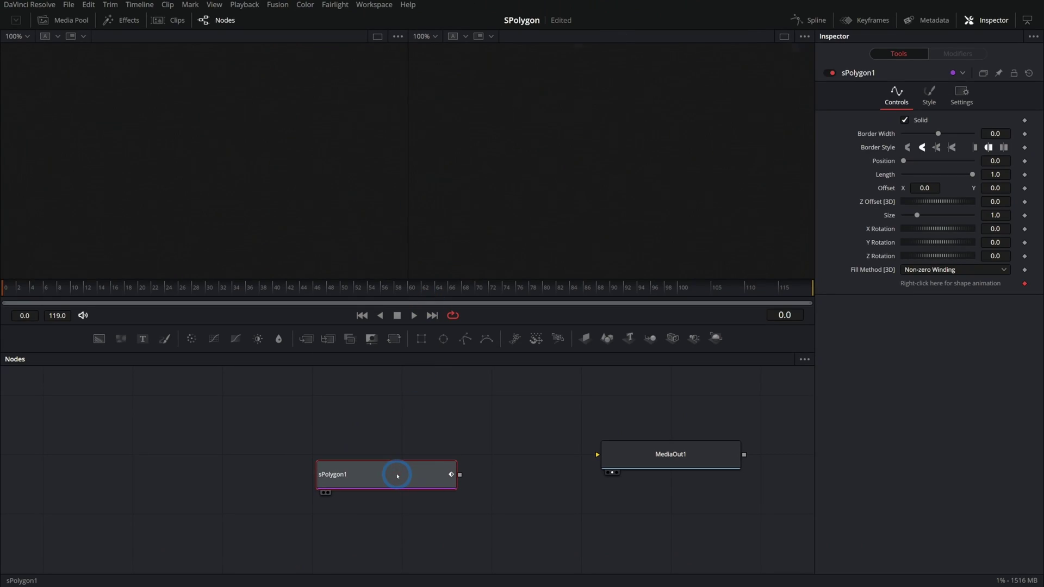
pyautogui.moveTo(398, 476); pyautogui.dragTo(553, 184)
# - Switch to a single large viewer and enlarge it above the node graph
pyautogui.click(785, 36)
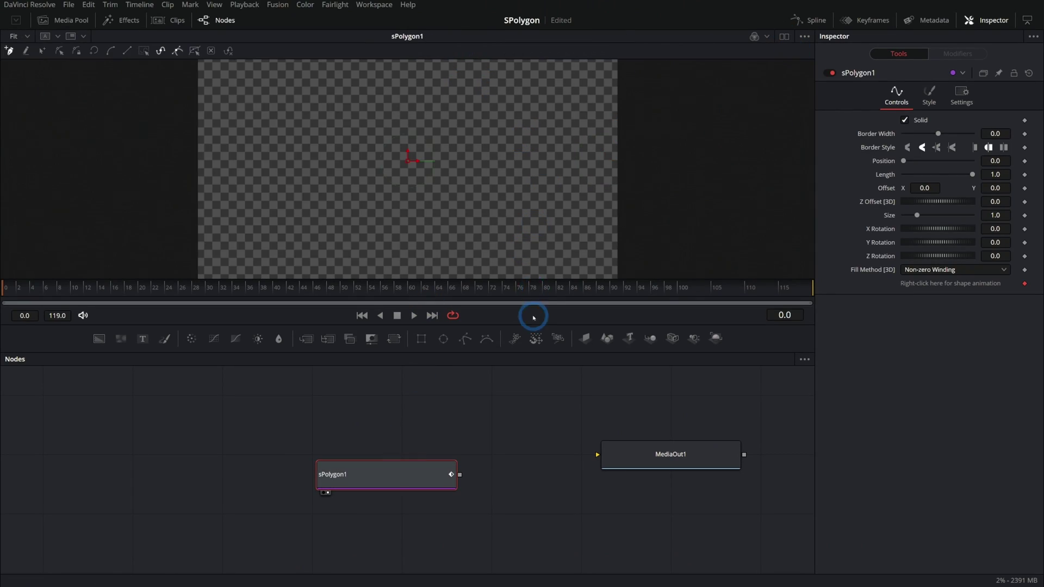
pyautogui.moveTo(531, 325); pyautogui.dragTo(531, 424)
pyautogui.scroll(-3, 427, 473)
pyautogui.hscroll(3, 427, 474)
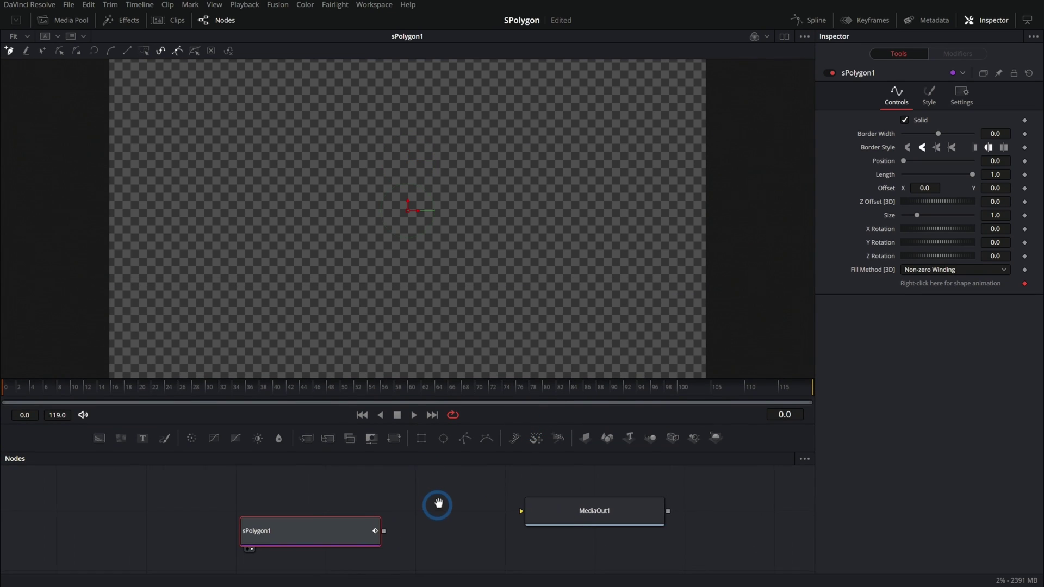
pyautogui.moveTo(481, 425); pyautogui.dragTo(489, 445)
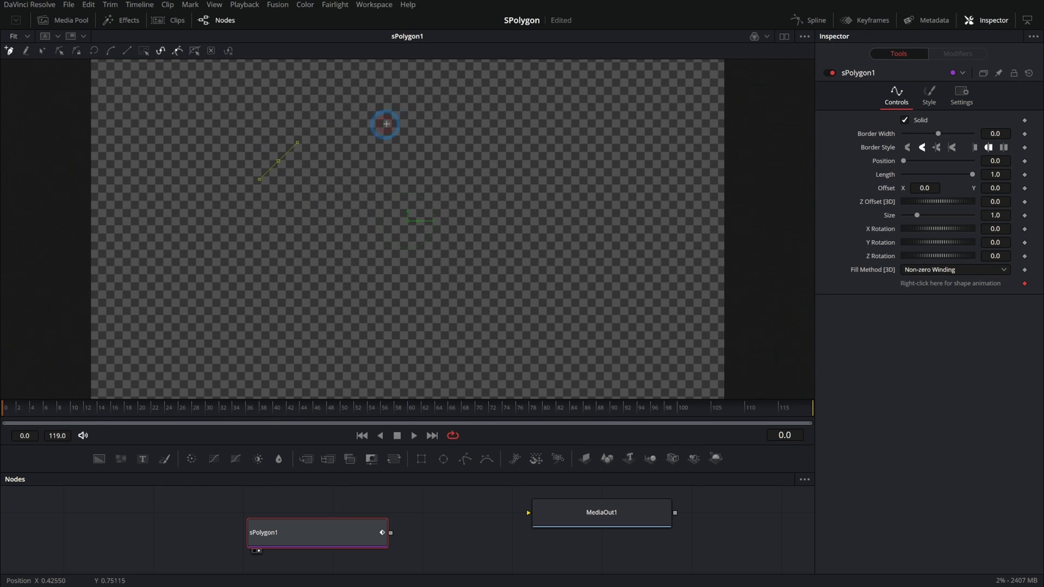
# - Draw a trial closed polygon, reshape its points, then select all and delete it
pyautogui.click(537, 161)
pyautogui.click(548, 308)
pyautogui.click(402, 335)
pyautogui.hotkey('shift', 'c')
pyautogui.moveTo(277, 159); pyautogui.dragTo(234, 126)
pyautogui.moveTo(263, 288); pyautogui.dragTo(192, 287)
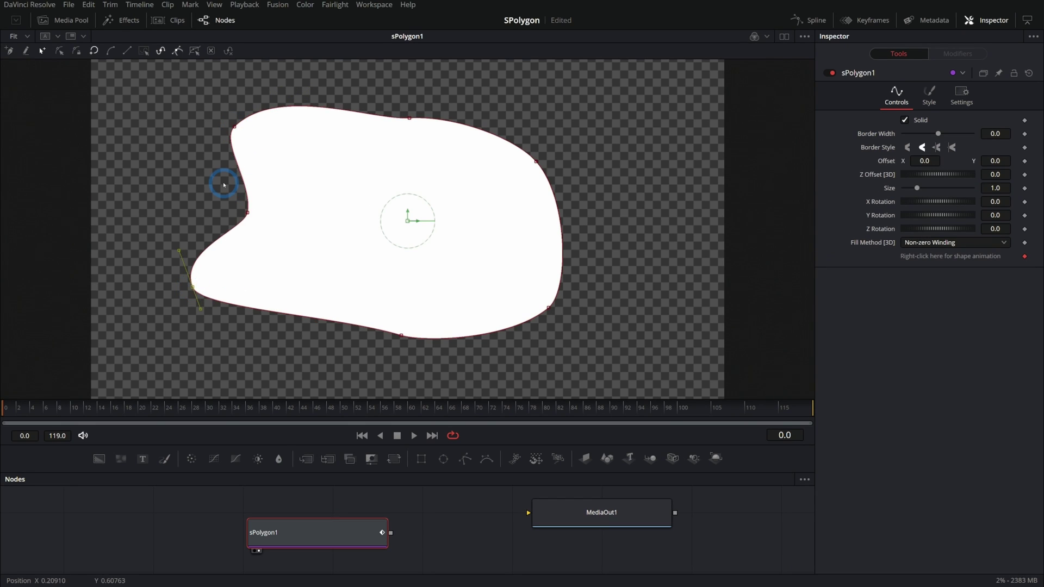
pyautogui.hotkey('ctrl', 'a')
pyautogui.press('Delete')
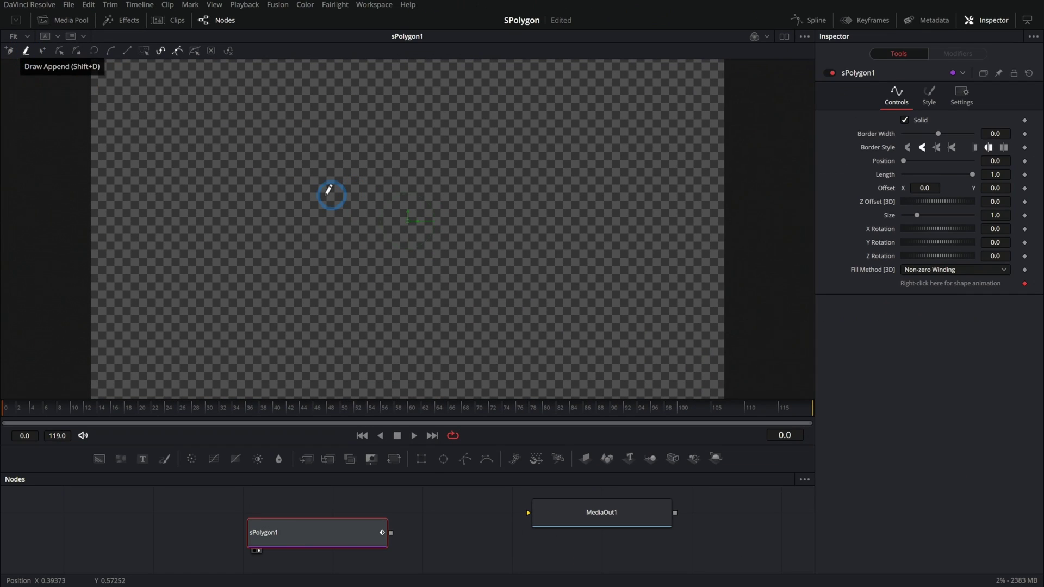
# - Sketch a freehand outline around the frame, then undo it
pyautogui.moveTo(263, 229); pyautogui.dragTo(320, 140)
pyautogui.moveTo(414, 242)
pyautogui.mouseDown()
pyautogui.moveTo(216, 241)
pyautogui.moveTo(149, 173)
pyautogui.moveTo(650, 251)
pyautogui.mouseUp()
pyautogui.moveTo(264, 112); pyautogui.dragTo(264, 227)
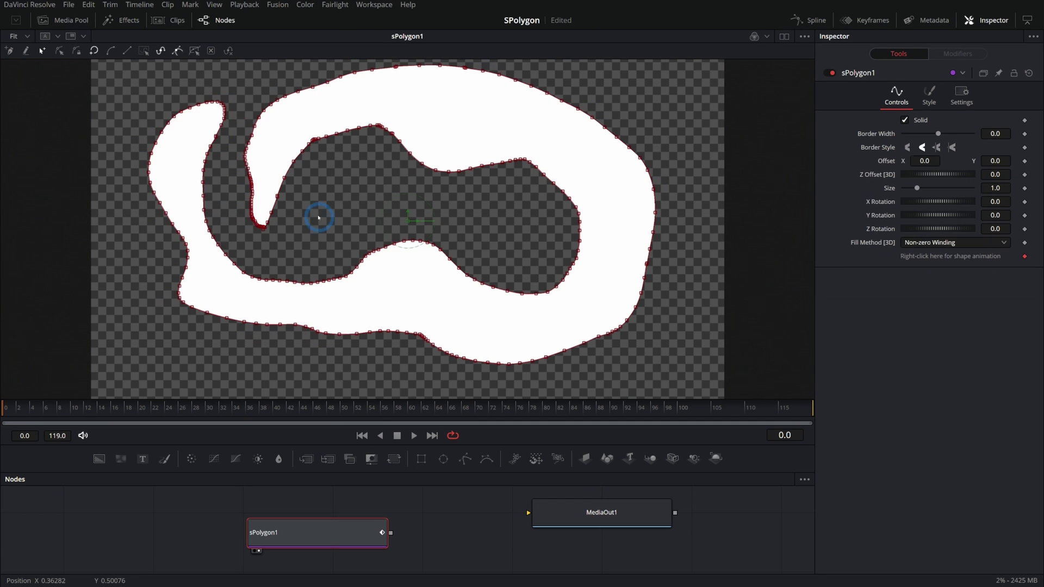
pyautogui.hotkey('ctrl', 'z')
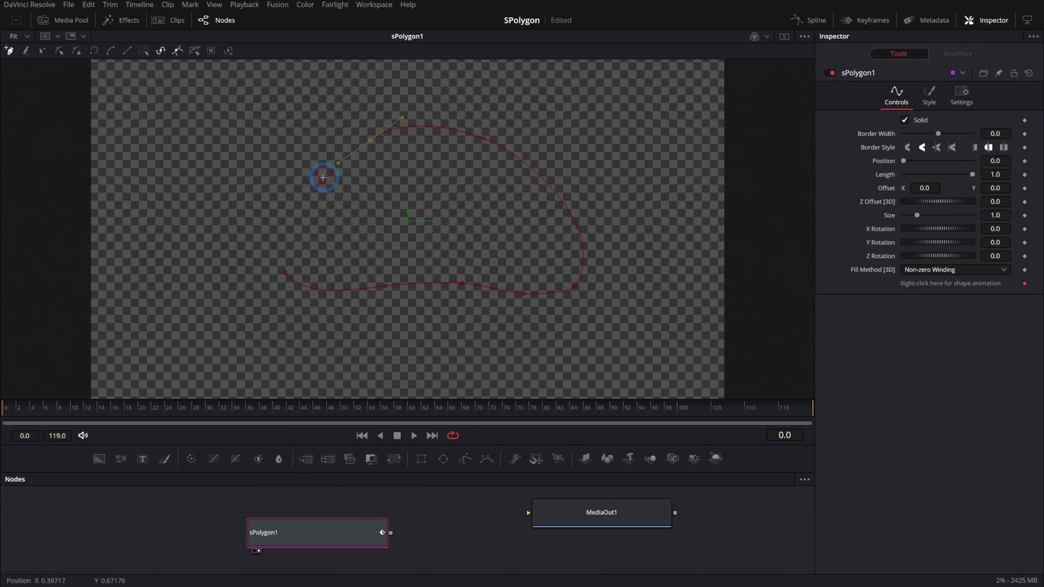
# - Close the outline into a filled dome and adjust its top and right-side points
pyautogui.click(286, 272)
pyautogui.moveTo(371, 140); pyautogui.dragTo(352, 163)
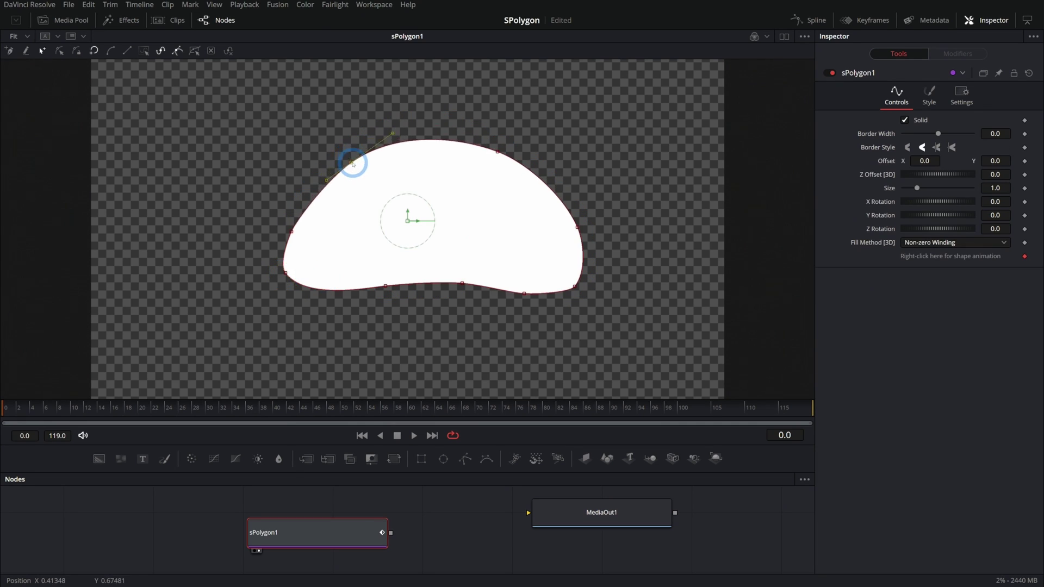
pyautogui.moveTo(299, 112)
pyautogui.mouseDown()
pyautogui.moveTo(559, 198)
pyautogui.moveTo(566, 209)
pyautogui.mouseUp()
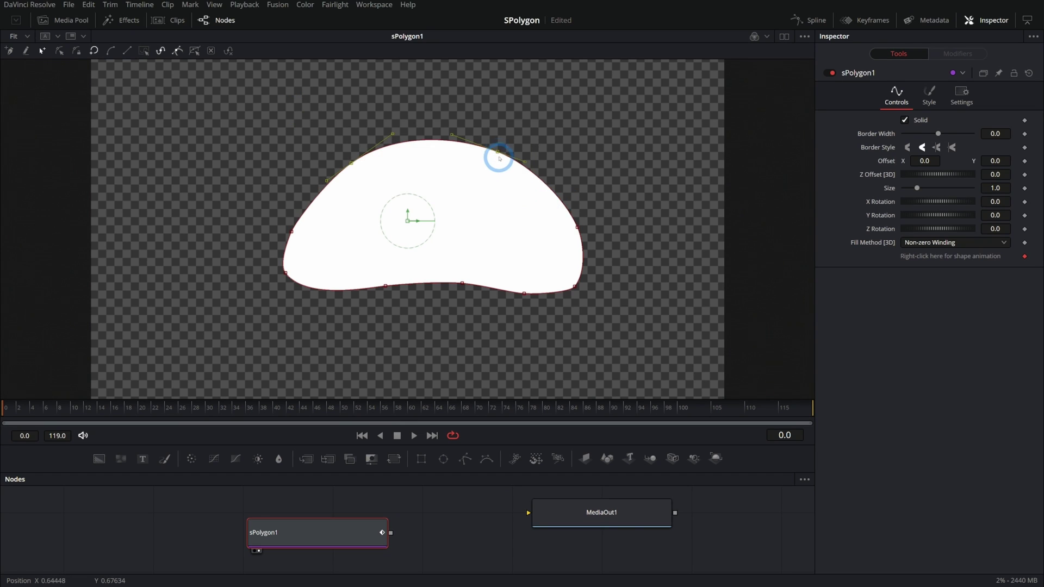
pyautogui.moveTo(496, 149); pyautogui.dragTo(491, 146)
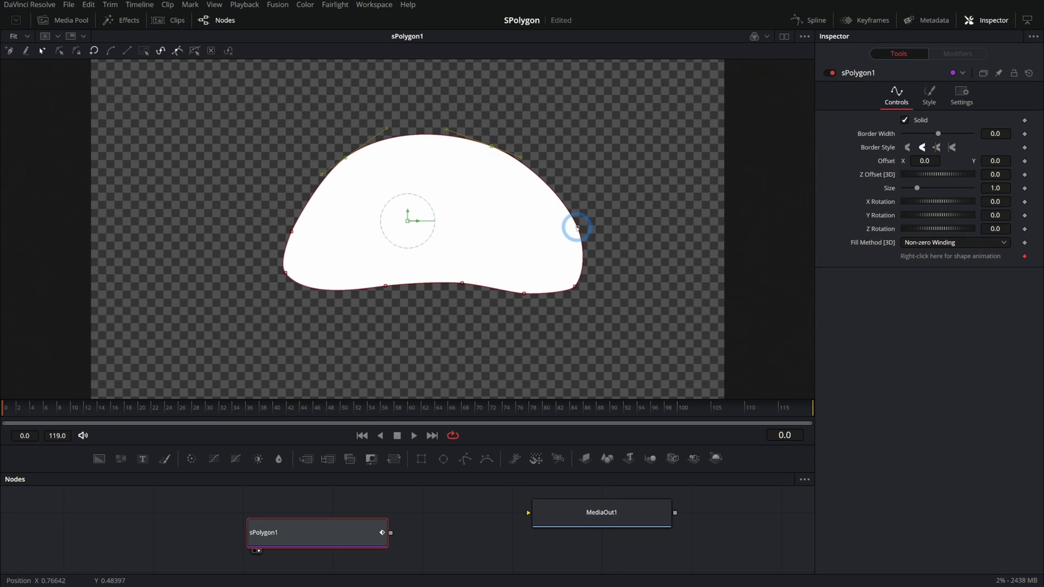
pyautogui.moveTo(578, 229); pyautogui.dragTo(565, 223)
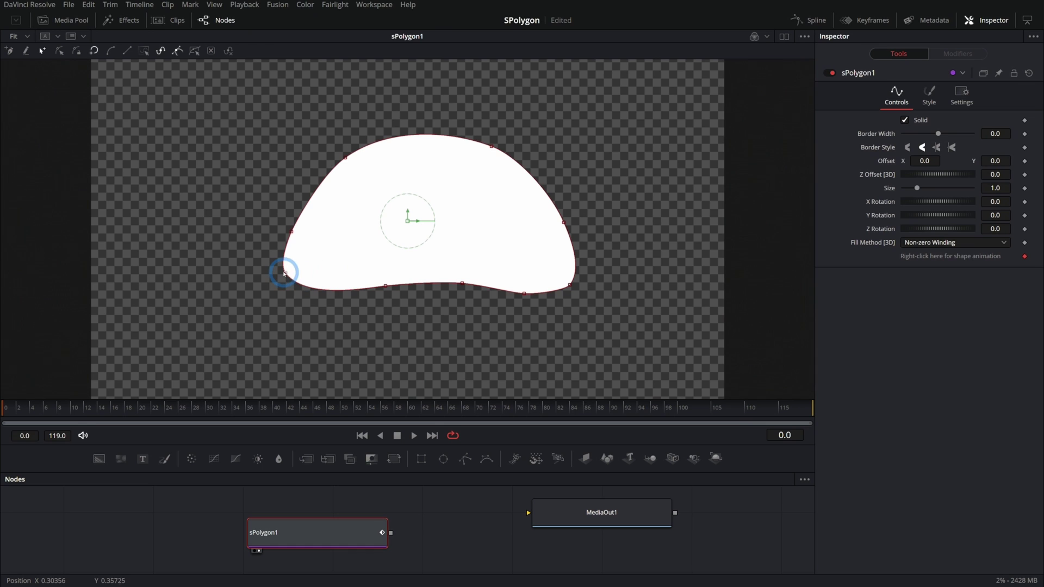
# - Select all the dome's points, scale the shape up and recentre it
pyautogui.moveTo(255, 99); pyautogui.dragTo(688, 370)
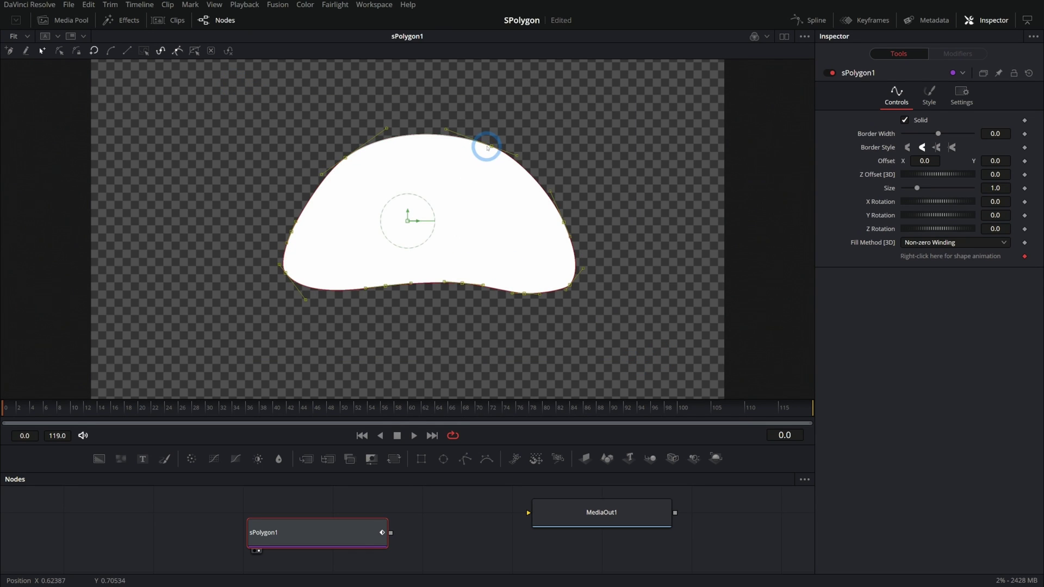
pyautogui.moveTo(492, 147); pyautogui.dragTo(464, 158)
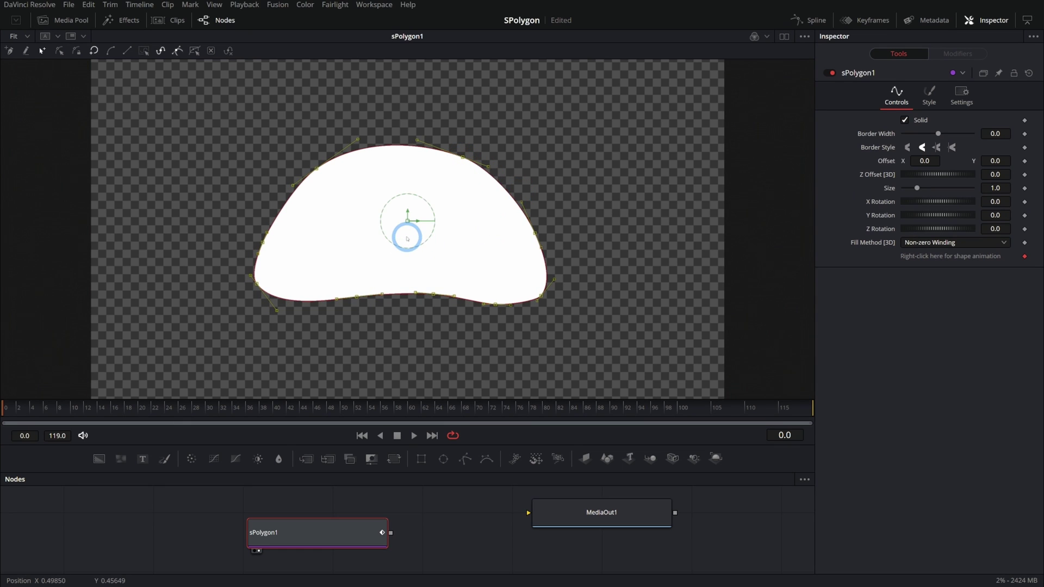
pyautogui.moveTo(408, 233); pyautogui.dragTo(491, 237)
pyautogui.moveTo(550, 285); pyautogui.dragTo(259, 152)
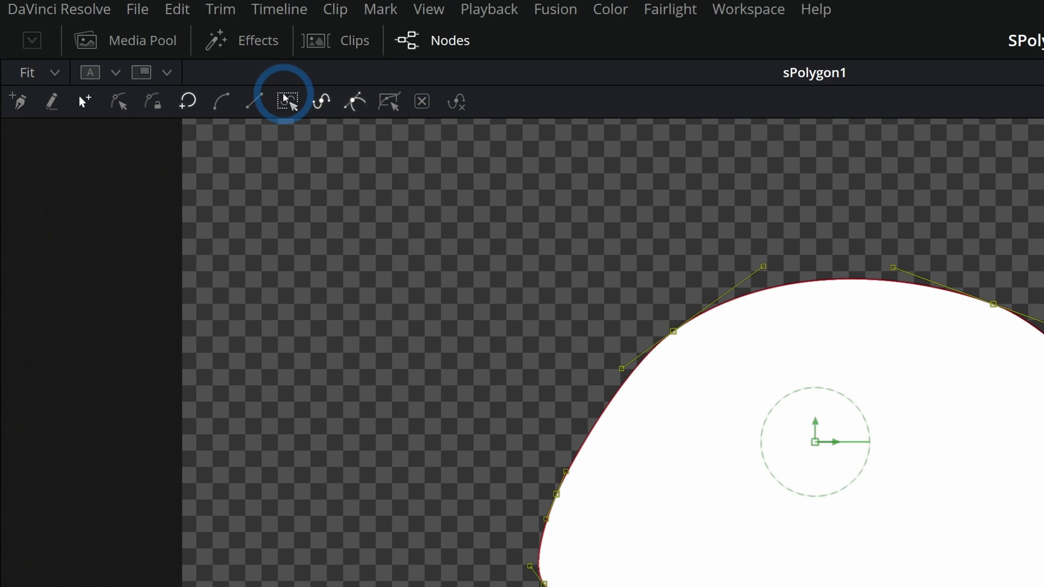
# - Narrow the dome by pulling the Shape Box's top-right corner in, then shift selected points left and up
pyautogui.click(390, 103)
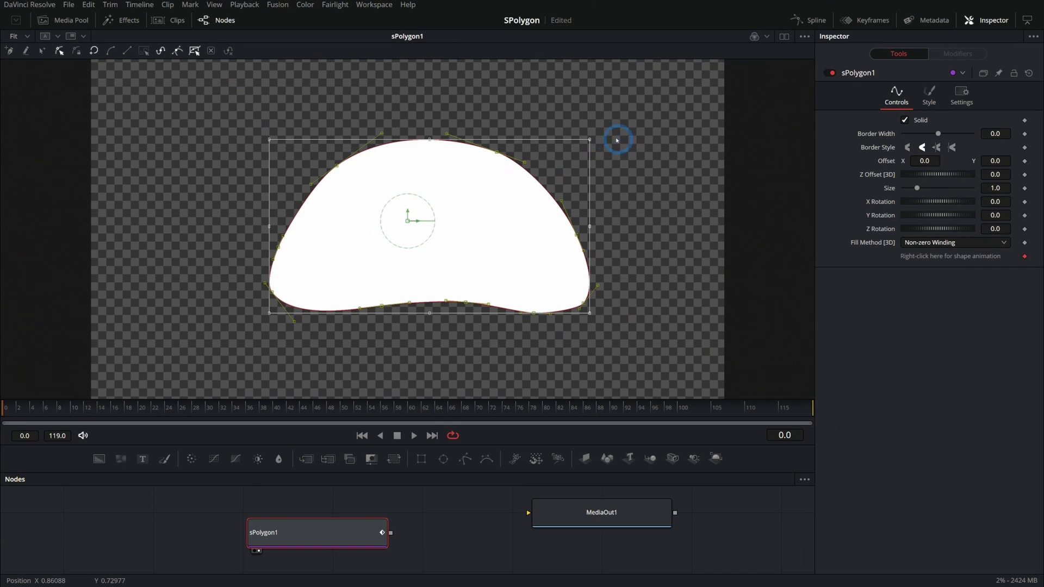
pyautogui.moveTo(590, 140)
pyautogui.mouseDown()
pyautogui.moveTo(601, 109)
pyautogui.moveTo(506, 168)
pyautogui.moveTo(584, 137)
pyautogui.moveTo(578, 143)
pyautogui.mouseUp()
pyautogui.click(195, 50)
pyautogui.click(568, 249)
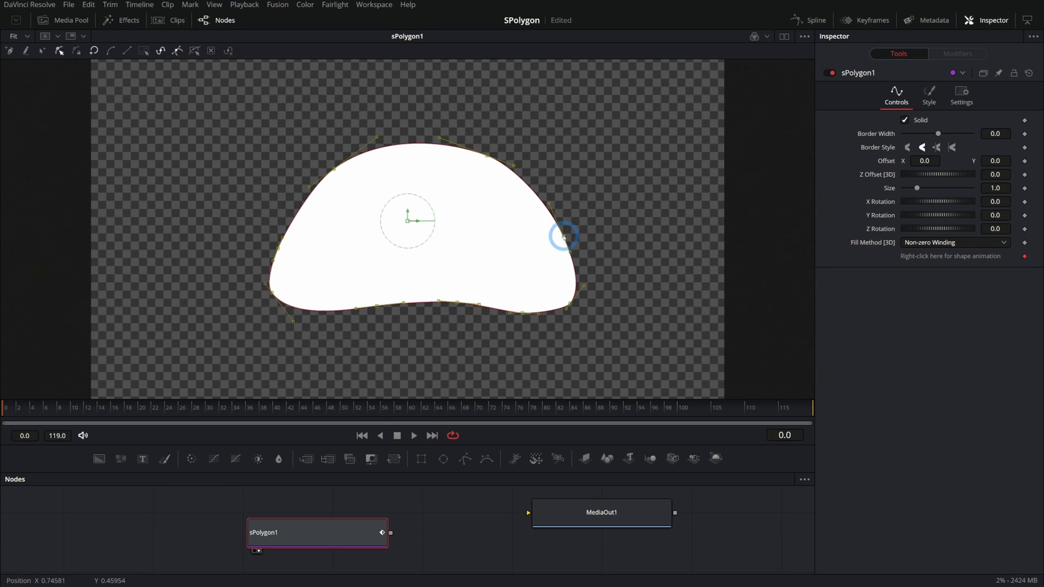
pyautogui.moveTo(564, 237); pyautogui.dragTo(623, 222)
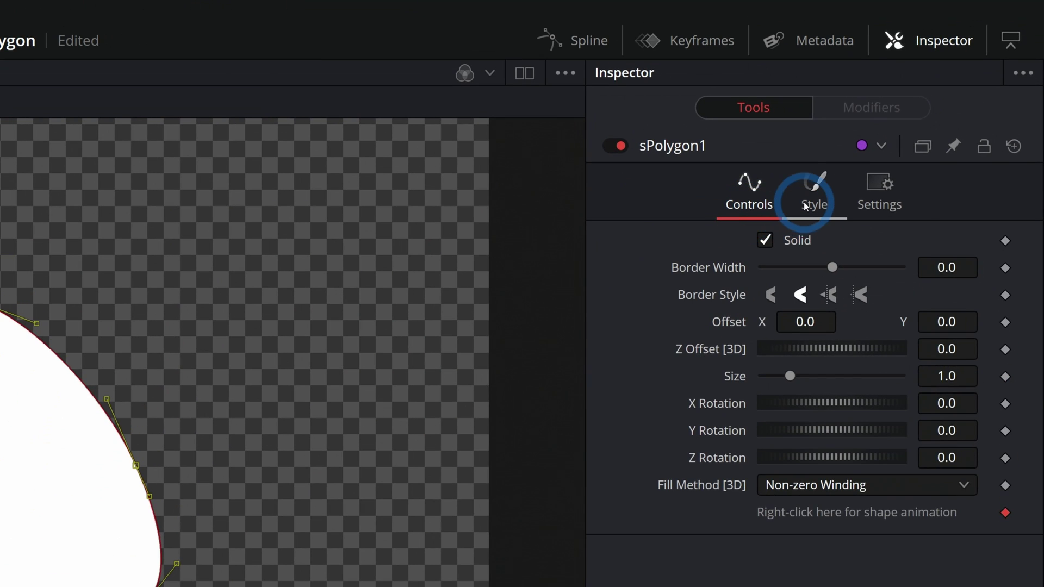
# - Fill the shell with dark green: Hue 0.424, Saturation 0.807, Value 0.441
pyautogui.click(926, 103)
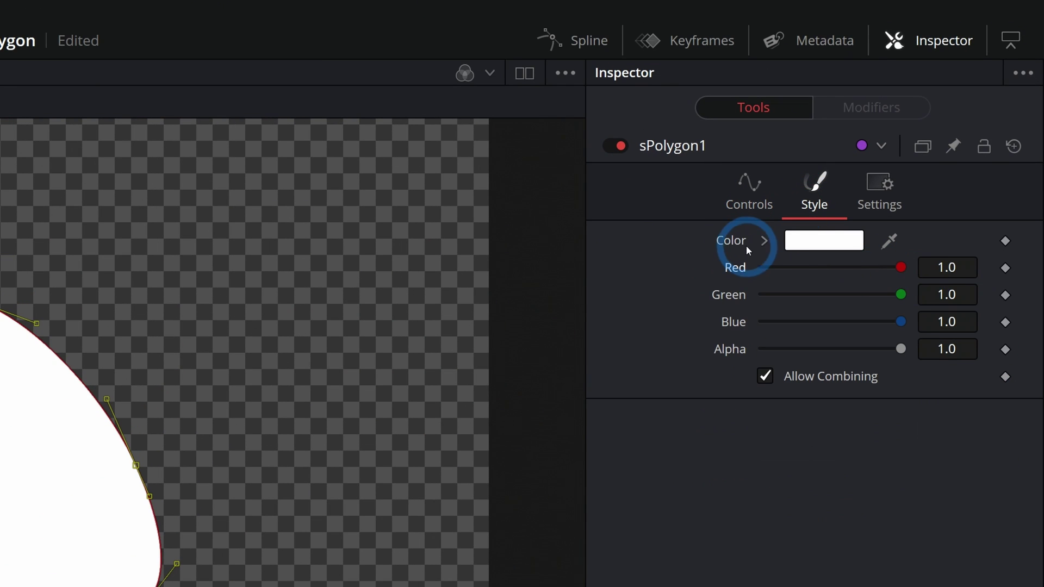
pyautogui.click(764, 241)
pyautogui.click(951, 296)
pyautogui.click(891, 315)
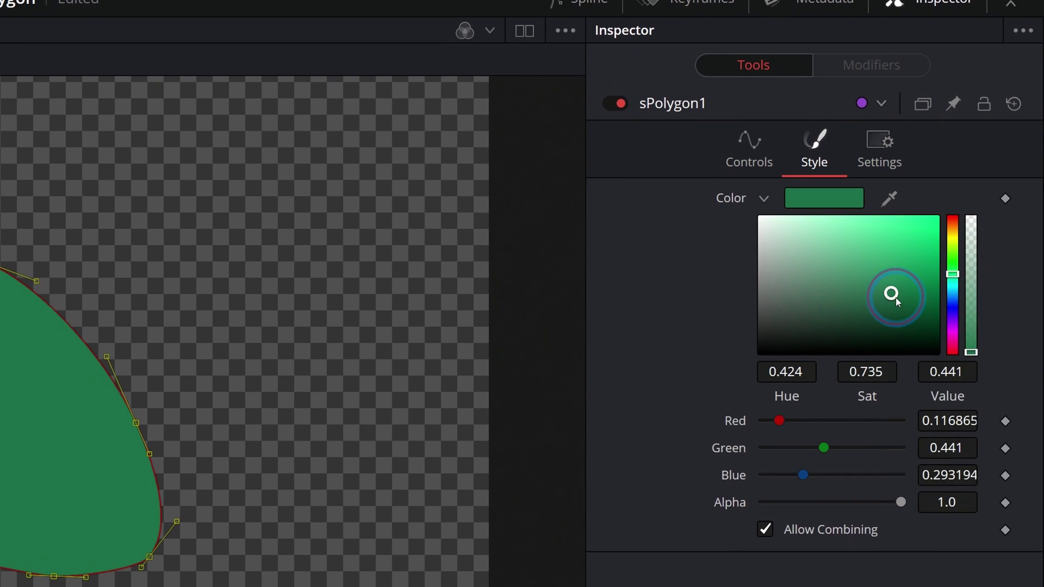
pyautogui.moveTo(891, 316); pyautogui.dragTo(904, 316)
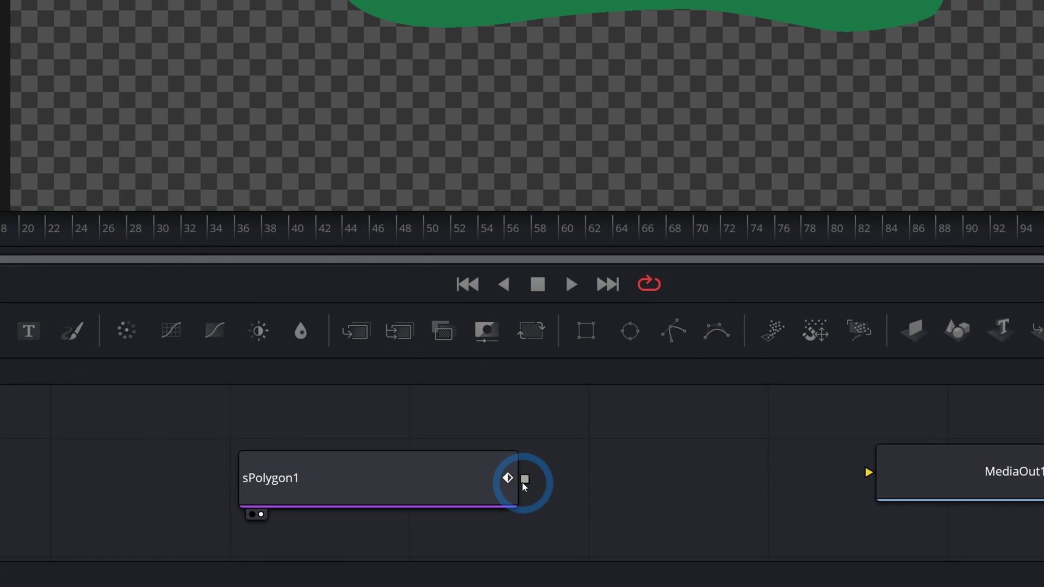
# - Try wiring sPolygon1 into MediaOut1 and reposition the MediaOut1 node
pyautogui.moveTo(391, 533); pyautogui.dragTo(405, 532)
pyautogui.moveTo(543, 477); pyautogui.dragTo(858, 472)
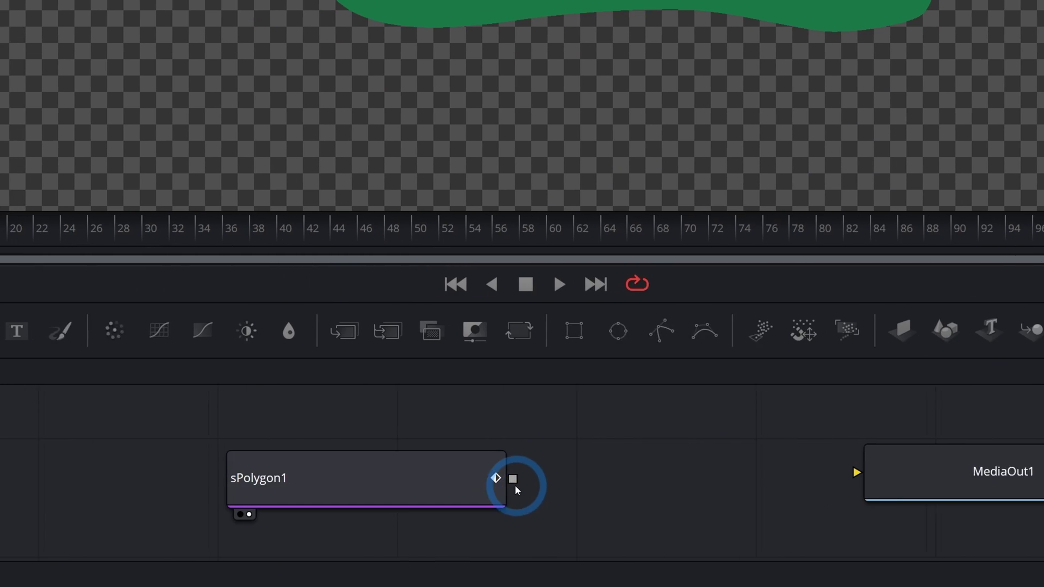
pyautogui.moveTo(517, 489); pyautogui.dragTo(457, 485)
pyautogui.click(522, 487)
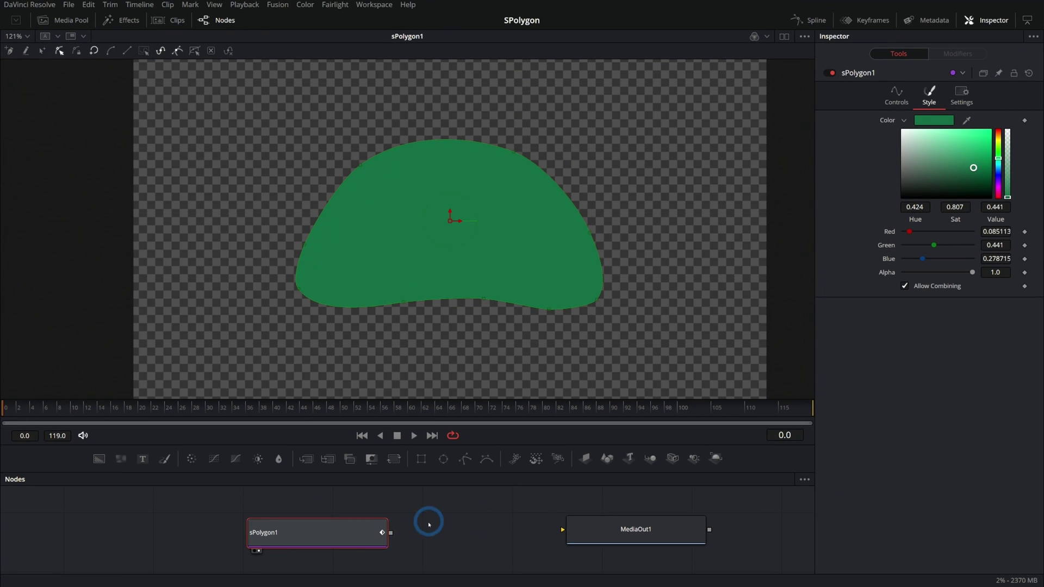
pyautogui.moveTo(440, 522); pyautogui.dragTo(375, 517)
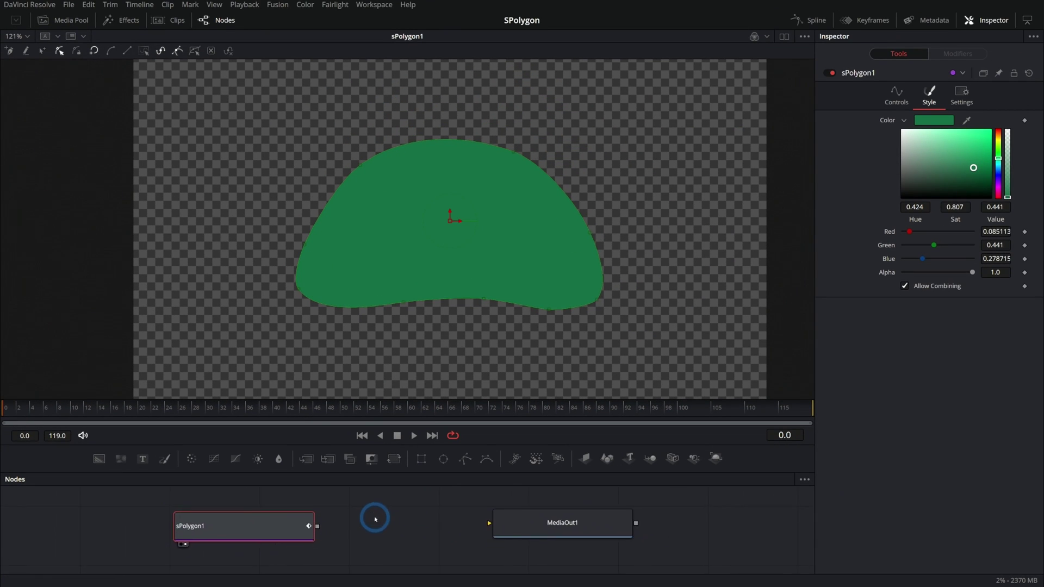
pyautogui.moveTo(531, 516); pyautogui.dragTo(599, 528)
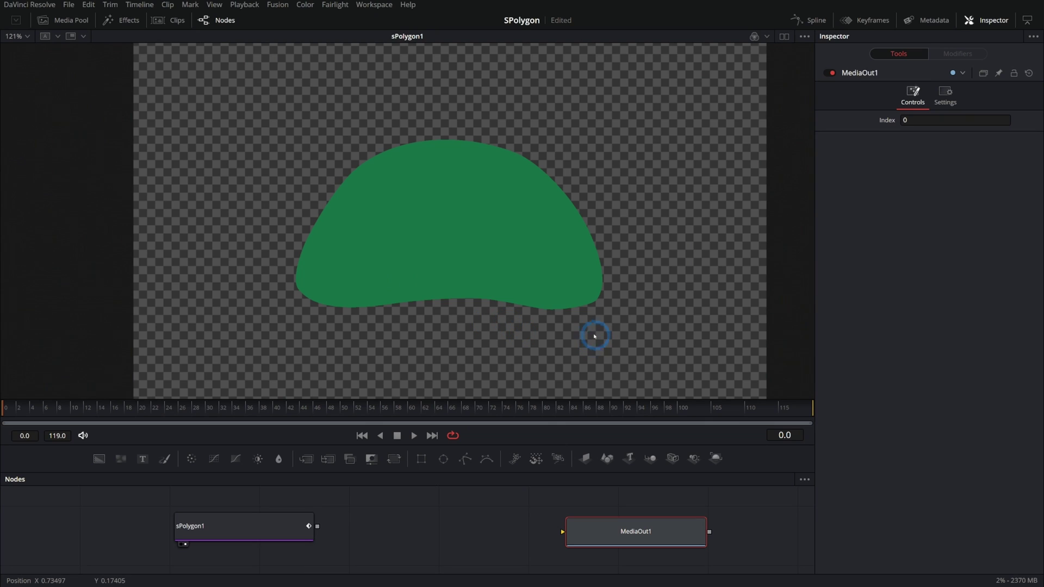
# - Add an sRender node via tool search and place it beside sPolygon1
pyautogui.click(370, 525)
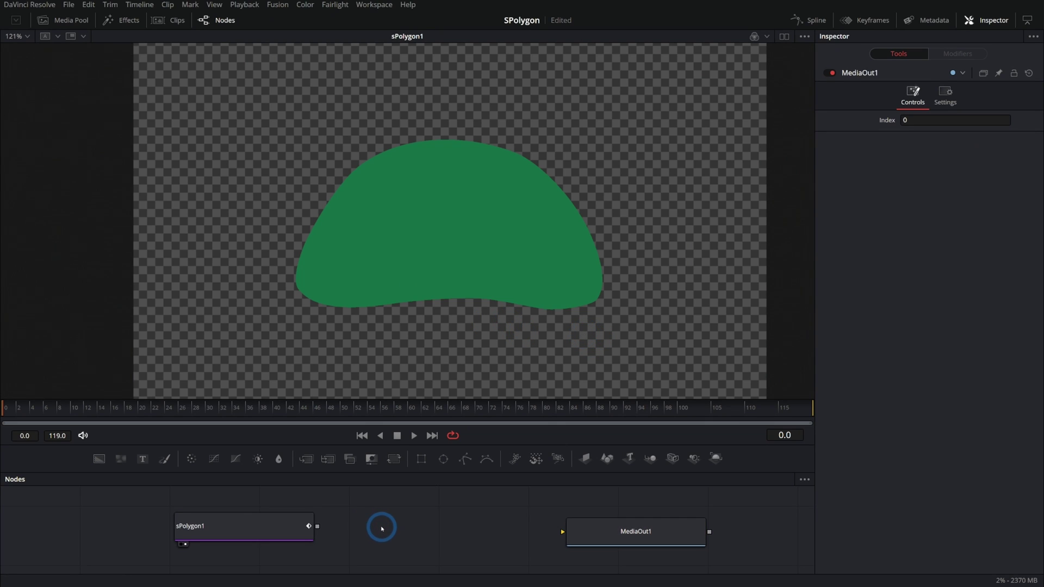
pyautogui.hotkey('shift', 'space')
pyautogui.write('srend')
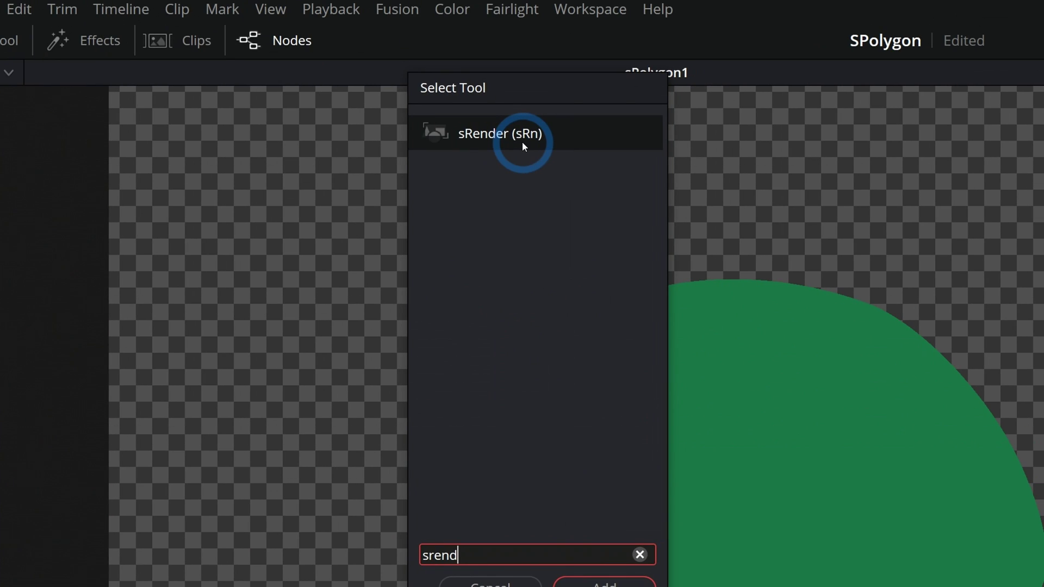
pyautogui.doubleClick(523, 146)
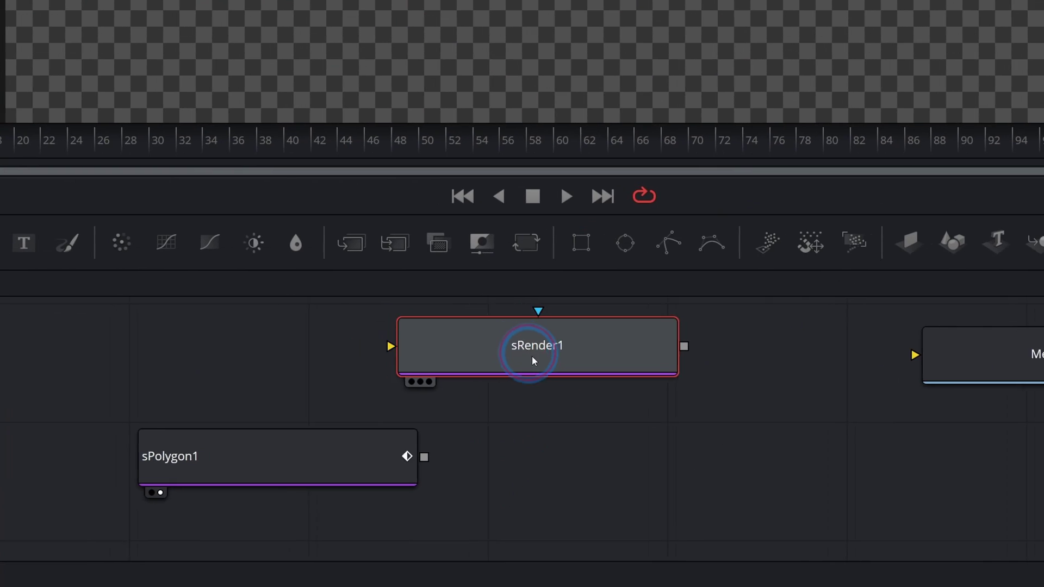
pyautogui.moveTo(533, 359); pyautogui.dragTo(650, 460)
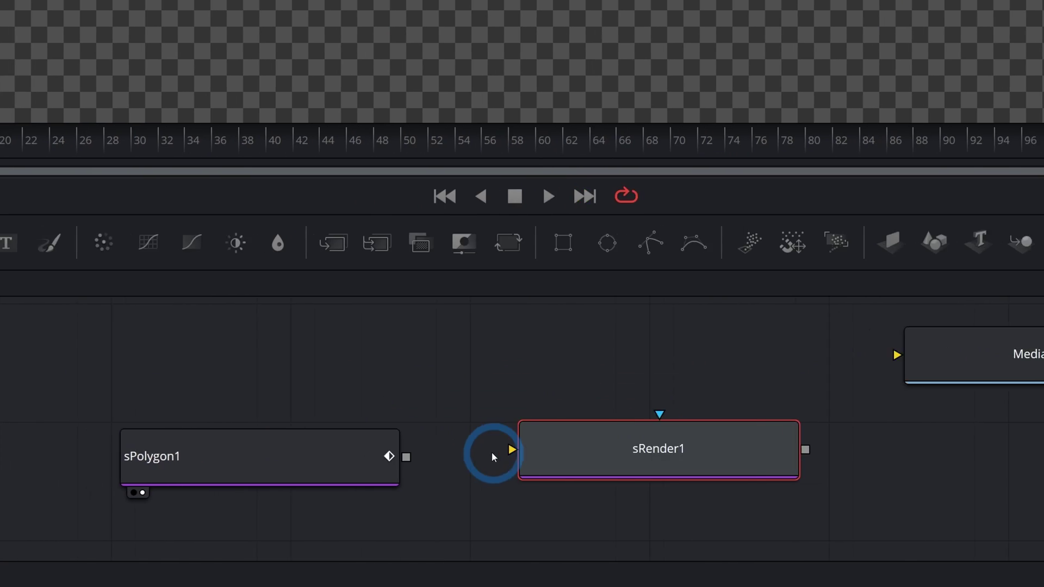
# - Wire sPolygon1 → sRender1 → MediaOut1 and show MediaOut1 in the viewer
pyautogui.moveTo(518, 459)
pyautogui.mouseDown()
pyautogui.moveTo(533, 435)
pyautogui.moveTo(522, 415)
pyautogui.moveTo(529, 446)
pyautogui.mouseUp()
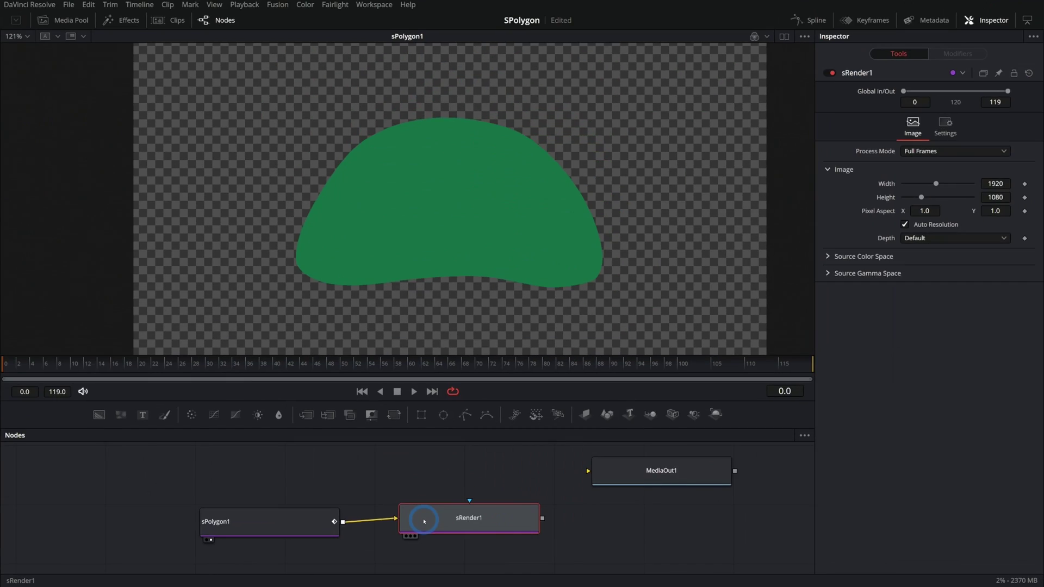
pyautogui.click(543, 522)
pyautogui.moveTo(543, 521); pyautogui.dragTo(634, 513)
pyautogui.press('1')
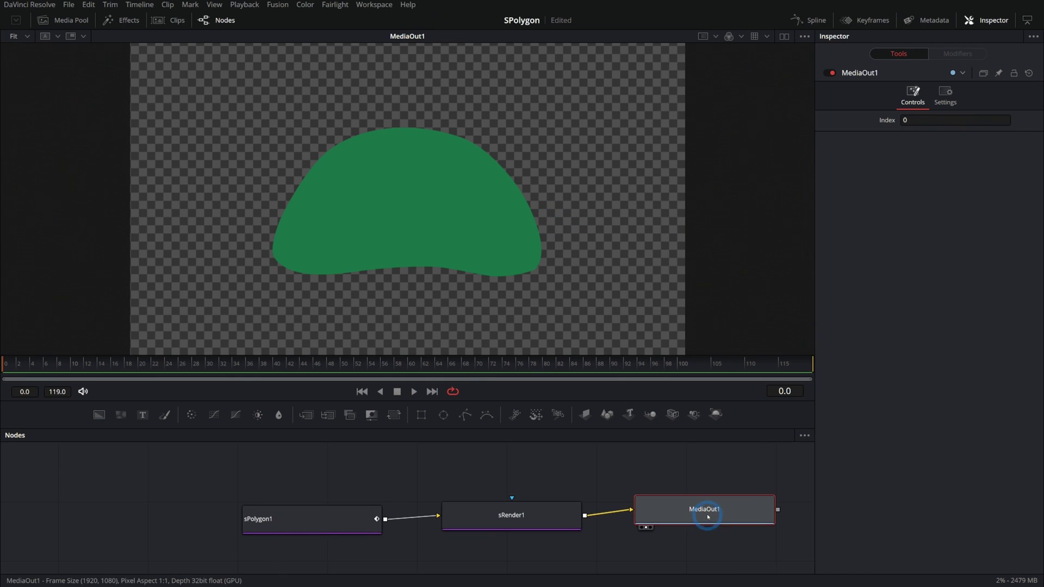
# - Line sPolygon1, sRender1 and MediaOut1 up in one row, spacing sPolygon1 leftward
pyautogui.moveTo(704, 517); pyautogui.dragTo(690, 523)
pyautogui.moveTo(358, 532); pyautogui.dragTo(344, 528)
pyautogui.click(343, 529)
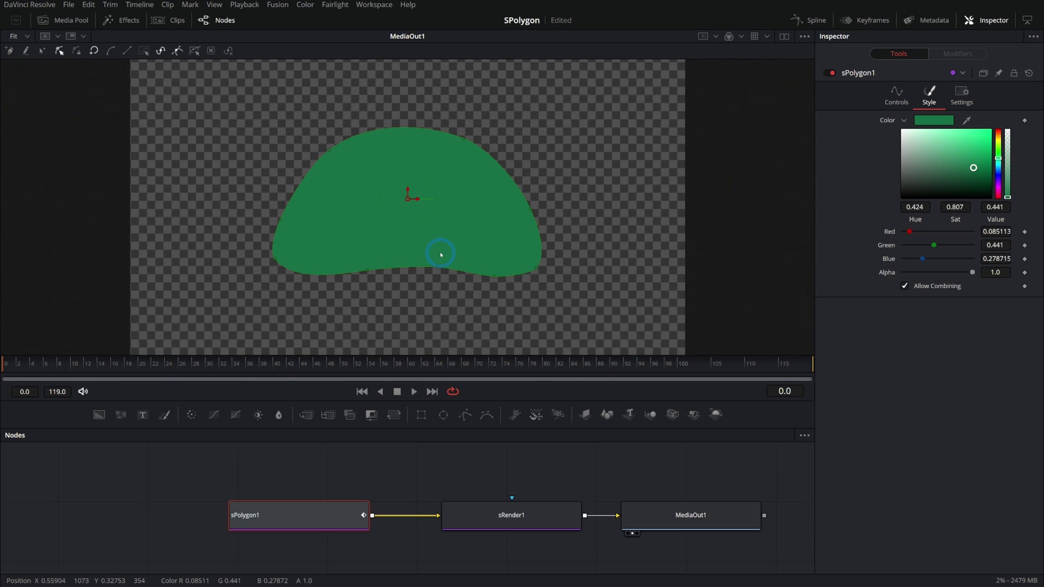
pyautogui.hscroll(-3, 459, 457)
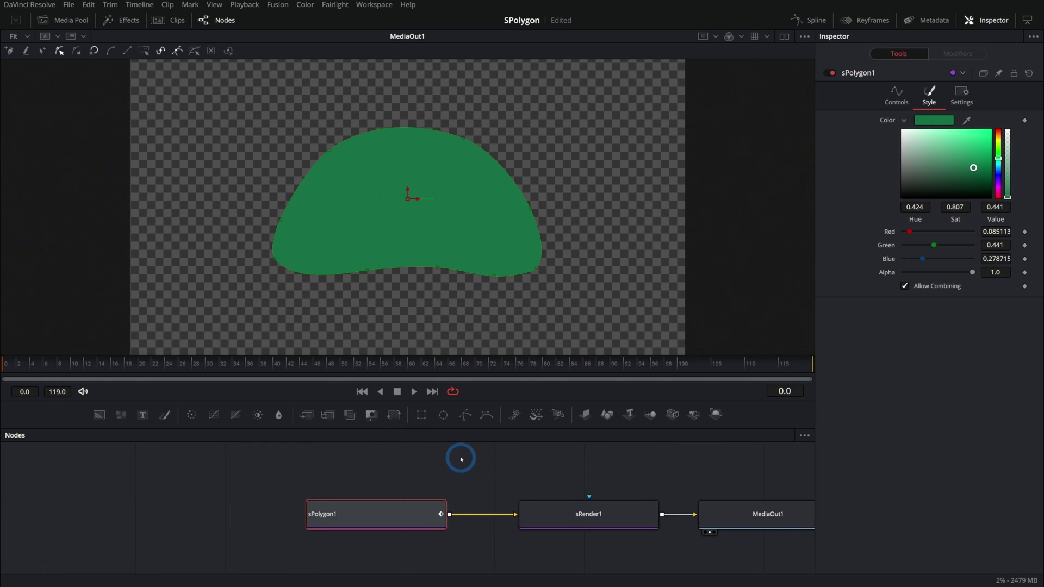
pyautogui.moveTo(389, 508); pyautogui.dragTo(219, 512)
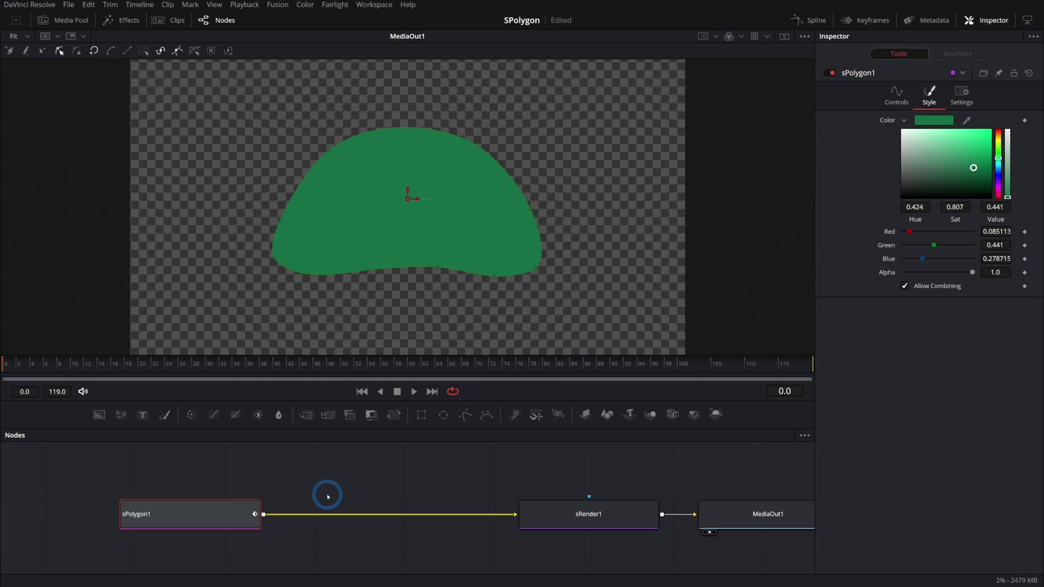
# - Insert an sGrid node after sPolygon1 and set Grid Cells X to 10
pyautogui.hotkey('shift', 'space')
pyautogui.write('srend')
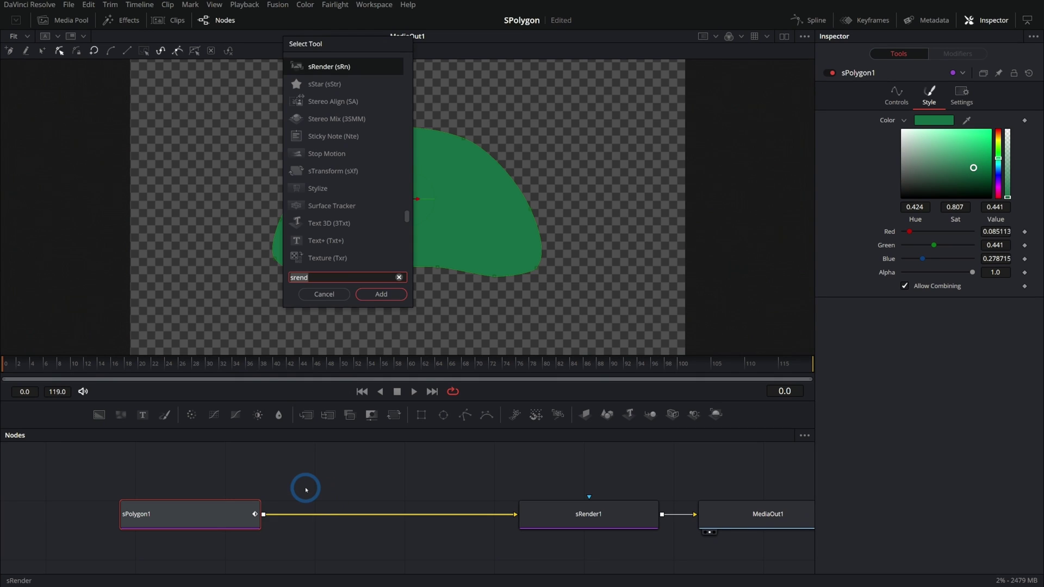
pyautogui.press('BackSpace')
pyautogui.press('BackSpace')
pyautogui.press('BackSpace')
pyautogui.press('BackSpace')
pyautogui.press('BackSpace')
pyautogui.write('sgrid')
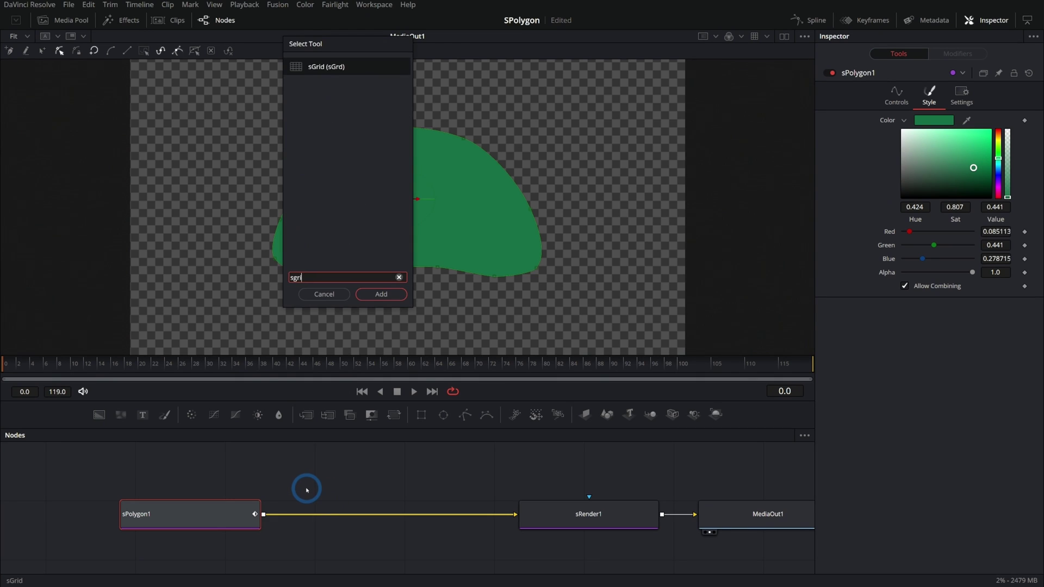
pyautogui.press('Return')
pyautogui.moveTo(919, 119); pyautogui.dragTo(956, 133)
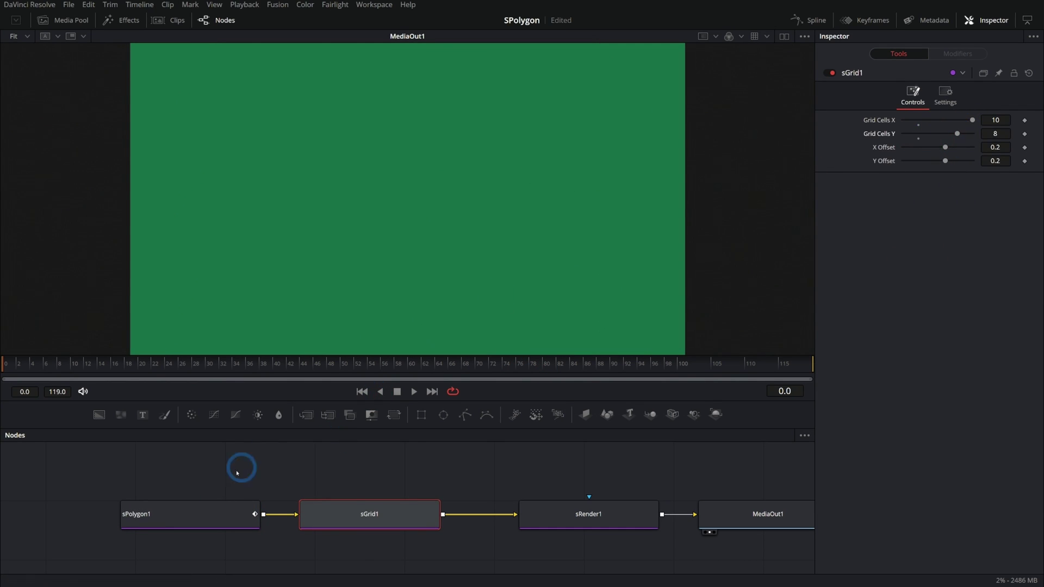
pyautogui.click(207, 512)
# - Shrink the dome polygon to a small size and widen the output viewer
pyautogui.press('1')
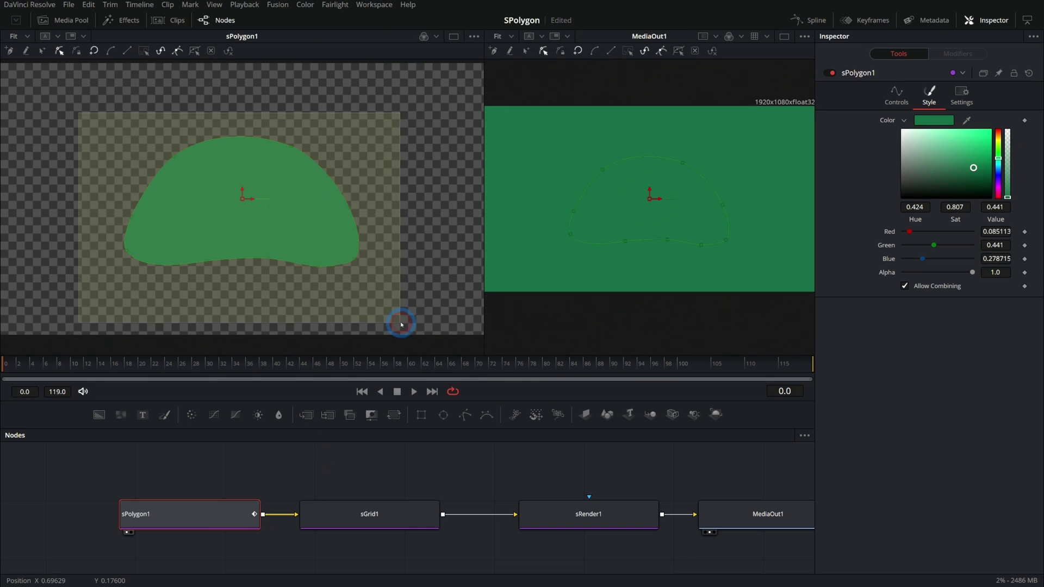
pyautogui.moveTo(246, 204); pyautogui.dragTo(144, 225)
pyautogui.moveTo(484, 187); pyautogui.dragTo(204, 154)
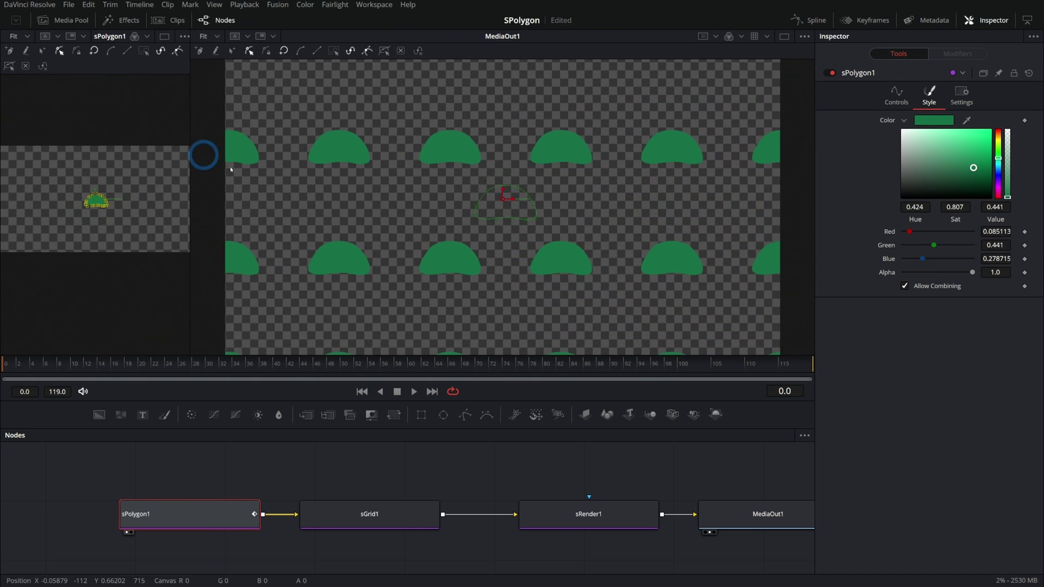
# - Set sGrid1 to 9 by 8 cells with X Offset 0.13 and Y Offset 0.08
pyautogui.click(383, 513)
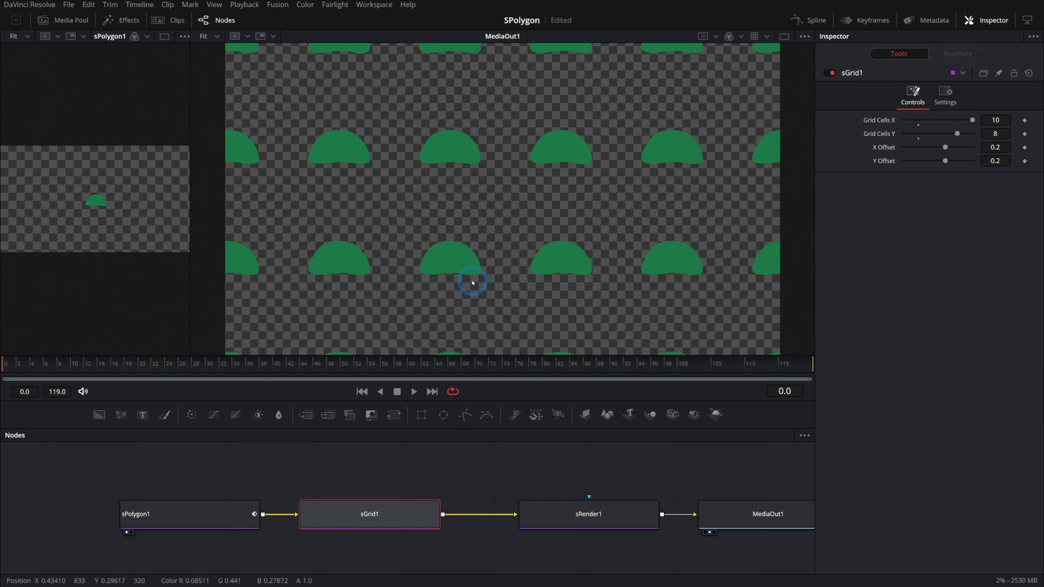
pyautogui.moveTo(970, 122); pyautogui.dragTo(942, 163)
pyautogui.moveTo(926, 121); pyautogui.dragTo(964, 120)
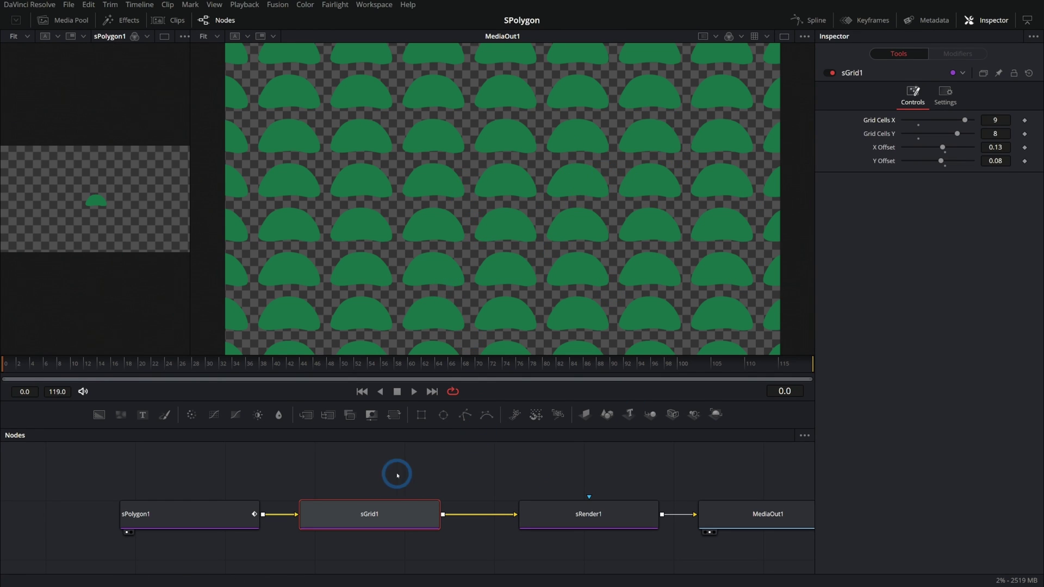
# - Review the sRender1 and sGrid1 settings, then select sPolygon1 and shift it left in the graph
pyautogui.click(614, 512)
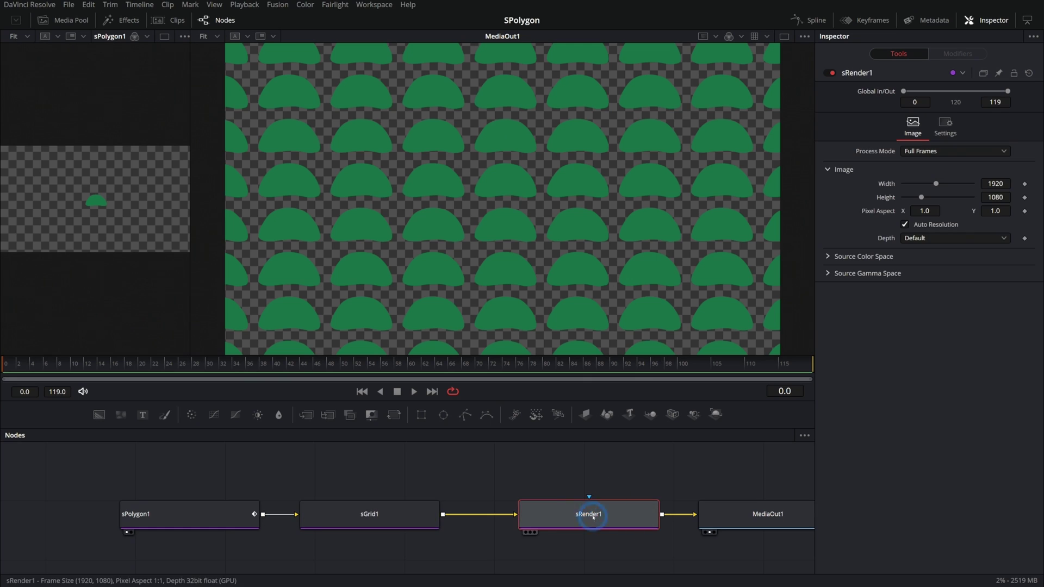
pyautogui.click(252, 513)
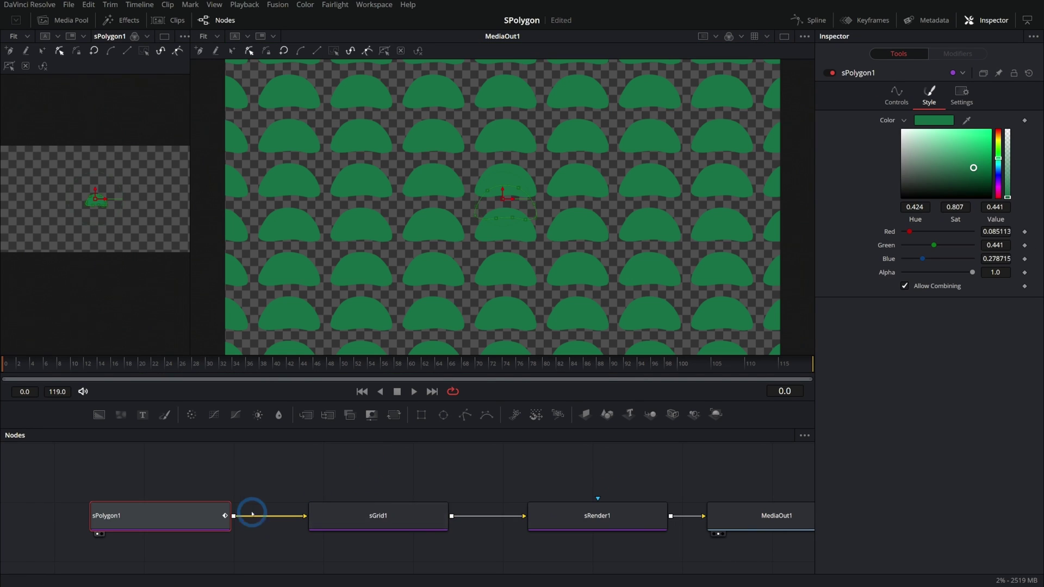
pyautogui.click(369, 525)
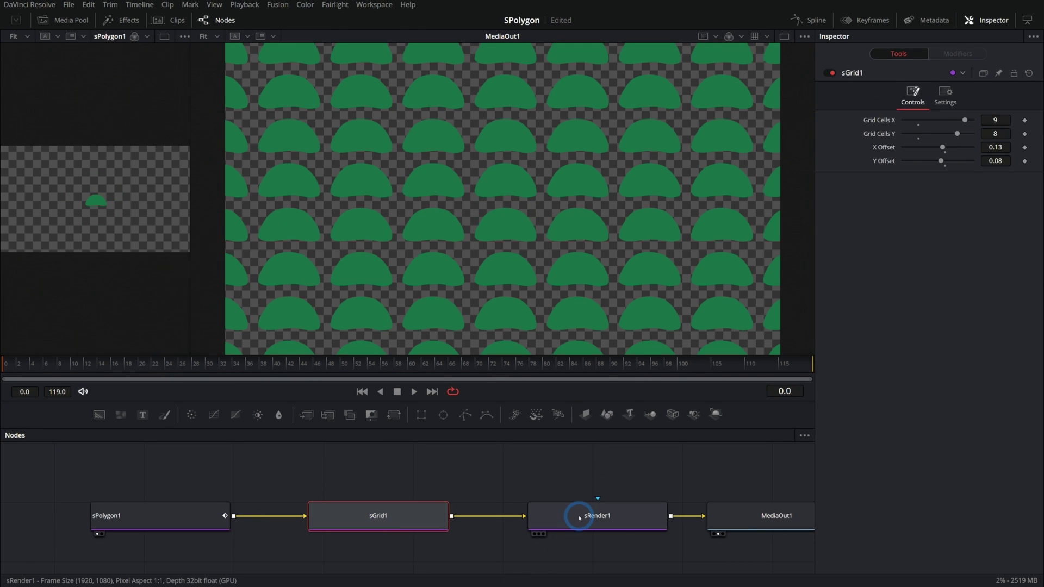
pyautogui.click(580, 518)
pyautogui.click(196, 522)
pyautogui.moveTo(270, 515); pyautogui.dragTo(148, 519)
# - Insert an sTransform node between sPolygon1 and sGrid1 and arrange it in the row
pyautogui.hotkey('shift', 'space')
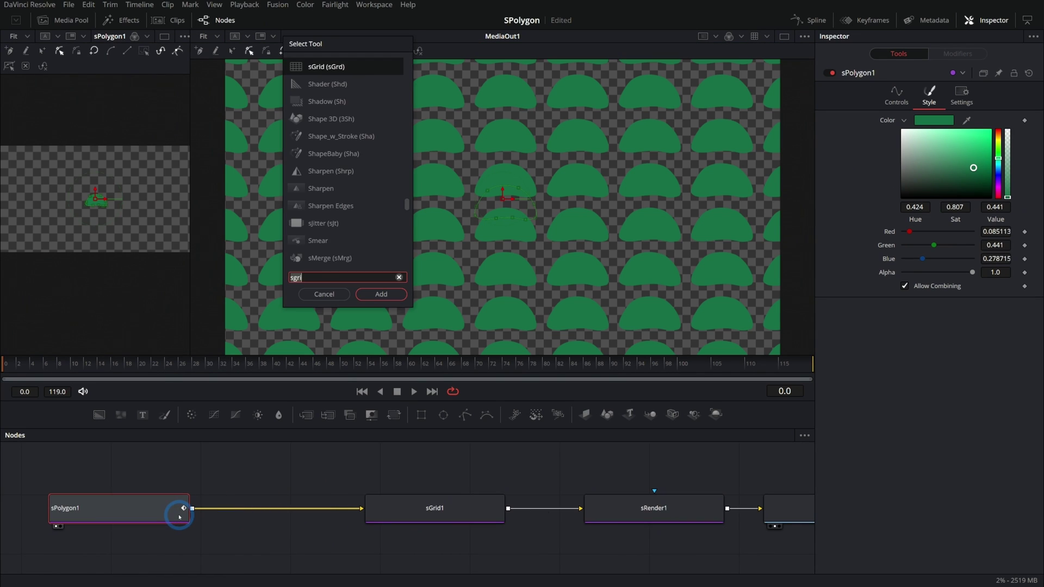
pyautogui.write('stransform')
pyautogui.press('Return')
pyautogui.moveTo(254, 508); pyautogui.dragTo(172, 507)
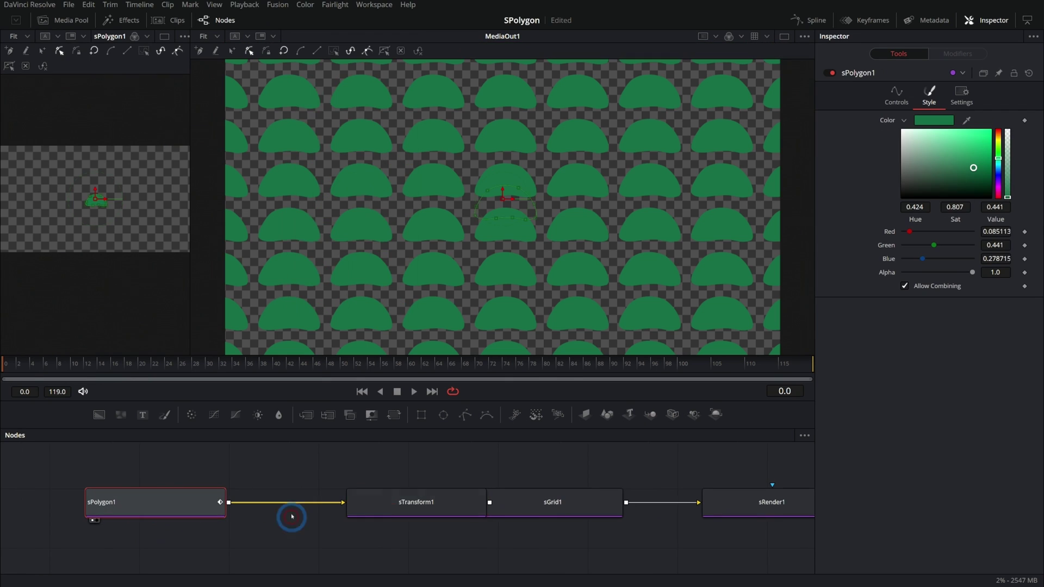
pyautogui.moveTo(388, 503); pyautogui.dragTo(335, 506)
pyautogui.click(337, 512)
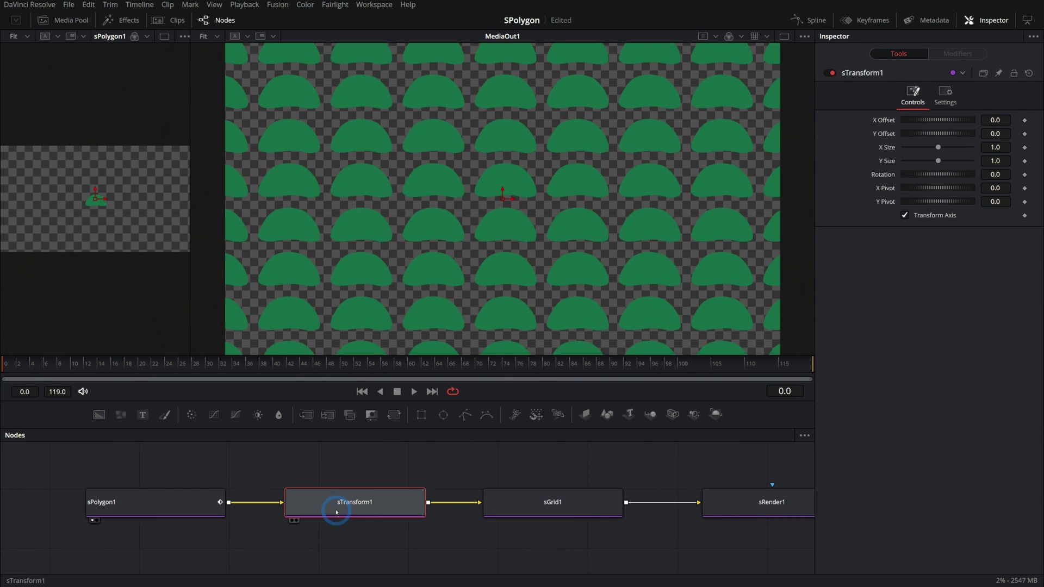
# - Rotate sTransform1 to about -743.5 degrees so every tiled dome leans
pyautogui.click(935, 176)
pyautogui.moveTo(937, 176); pyautogui.dragTo(968, 174)
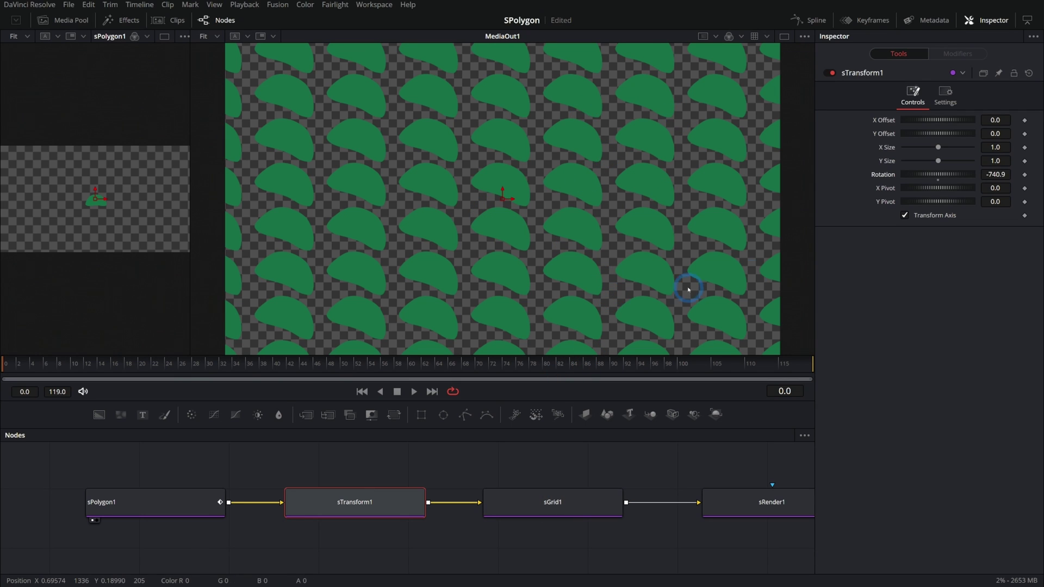
pyautogui.moveTo(939, 180); pyautogui.dragTo(932, 180)
# - Move sTransform1 after sGrid1 and rotate the whole tiled grid
pyautogui.keyDown('ctrl'); pyautogui.click(559, 513); pyautogui.keyUp('ctrl')
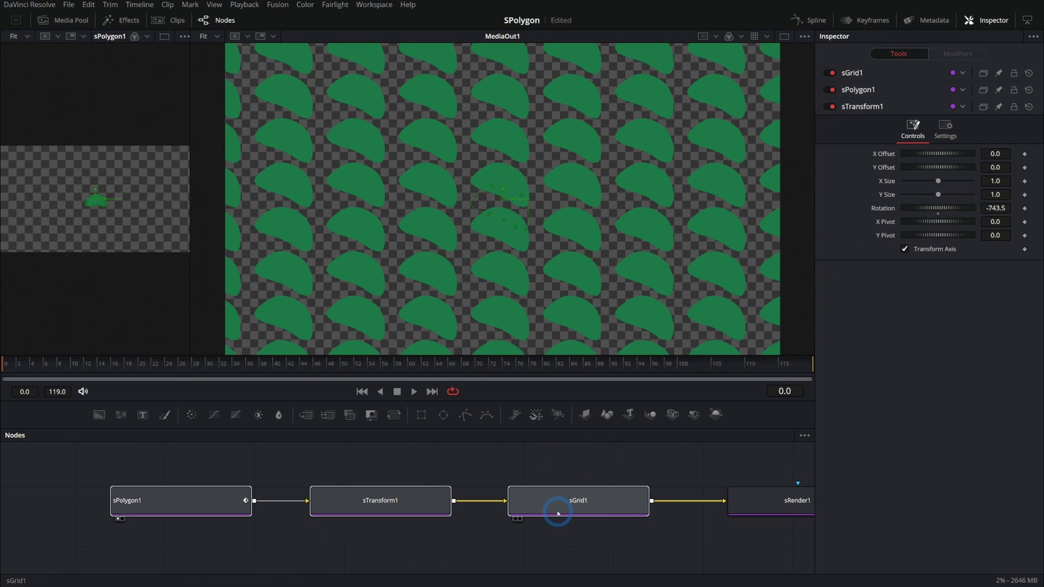
pyautogui.moveTo(559, 513); pyautogui.dragTo(404, 512)
pyautogui.click(403, 508)
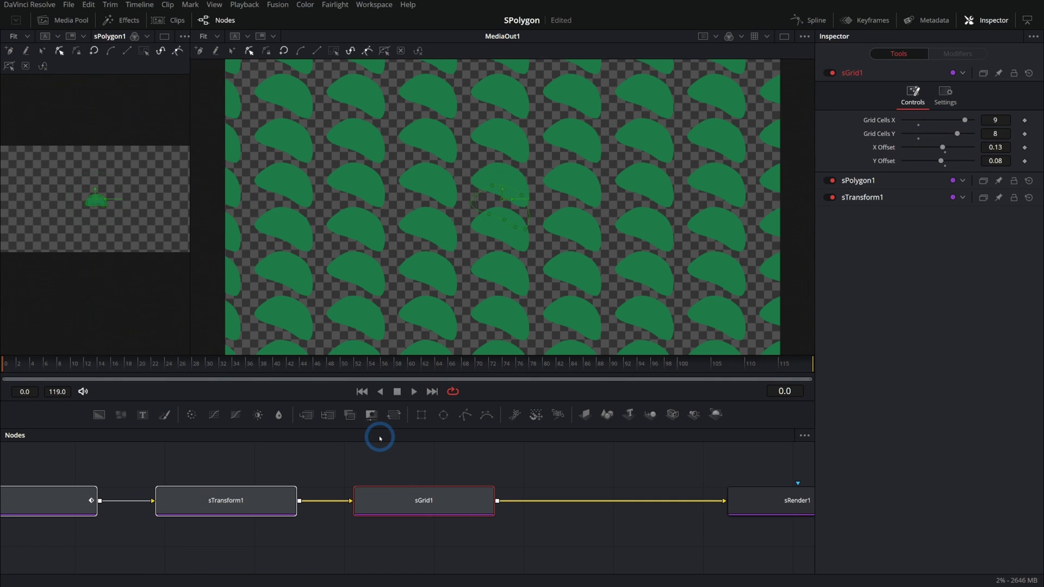
pyautogui.click(350, 506)
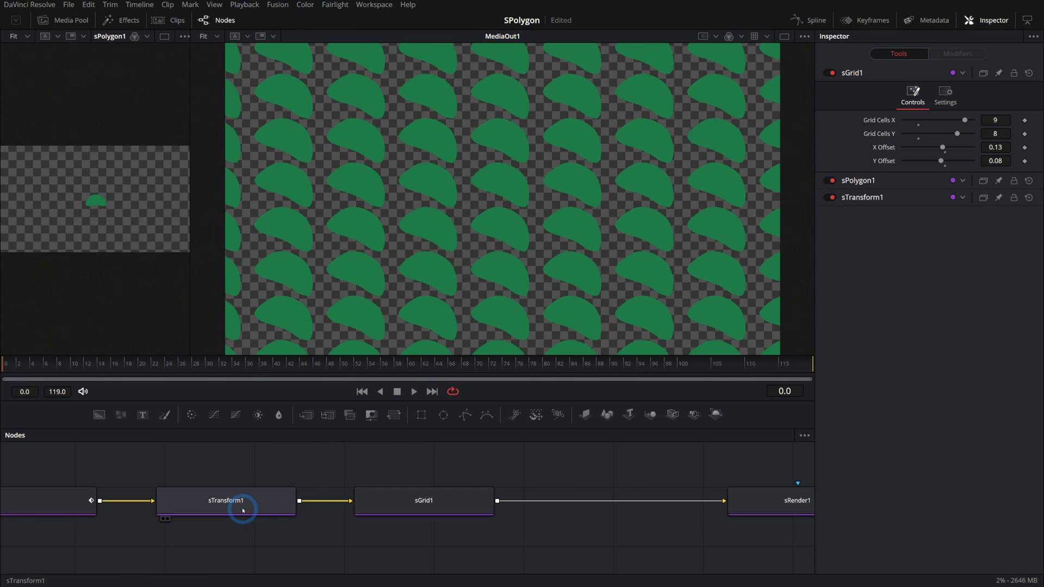
pyautogui.moveTo(240, 507); pyautogui.dragTo(623, 506)
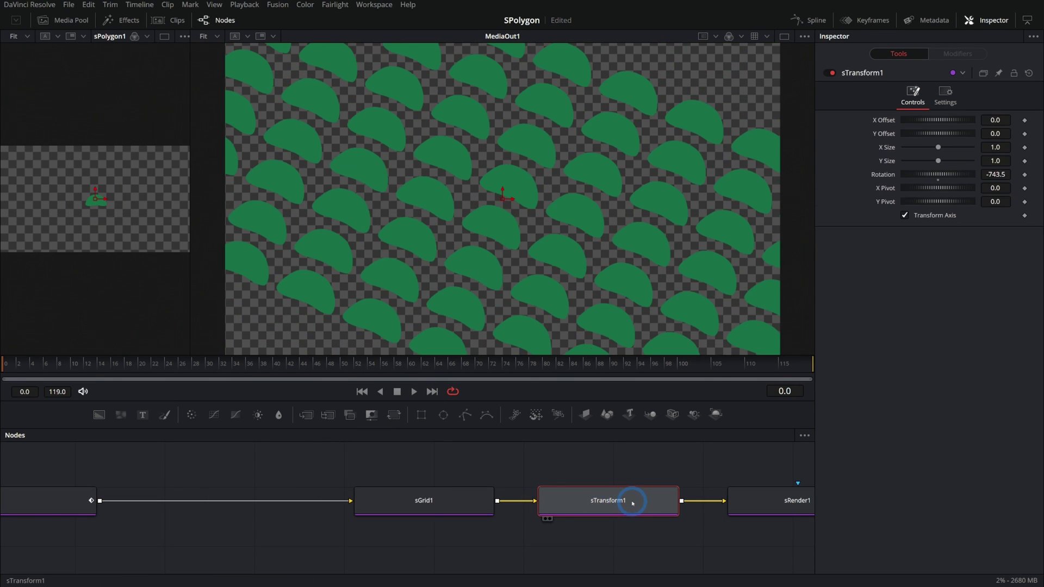
pyautogui.moveTo(949, 175)
pyautogui.mouseDown()
pyautogui.moveTo(932, 177)
pyautogui.moveTo(961, 172)
pyautogui.mouseUp()
# - Return sTransform1 before the grid, tweak rotation, then delete sTransform1 and sGrid1
pyautogui.moveTo(581, 501); pyautogui.dragTo(222, 500)
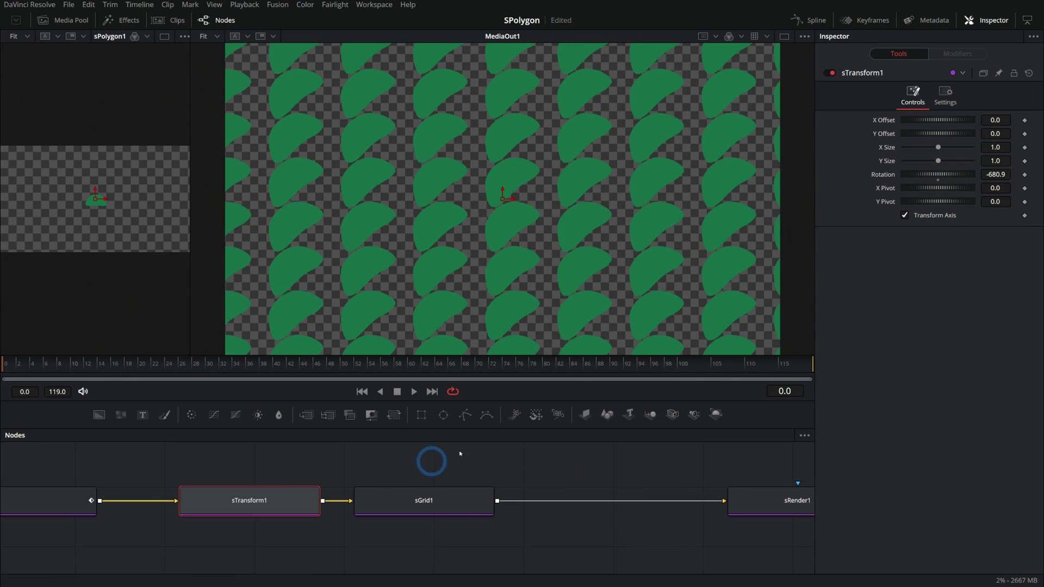
pyautogui.moveTo(942, 175)
pyautogui.mouseDown()
pyautogui.moveTo(970, 175)
pyautogui.moveTo(921, 175)
pyautogui.moveTo(937, 181)
pyautogui.mouseUp()
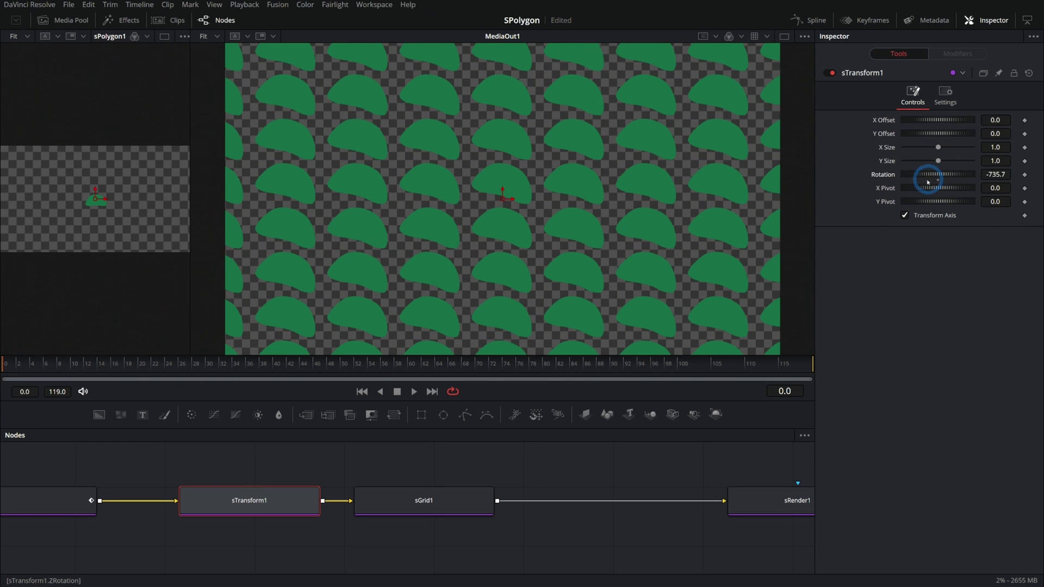
pyautogui.moveTo(600, 474); pyautogui.dragTo(347, 539)
pyautogui.press('Delete')
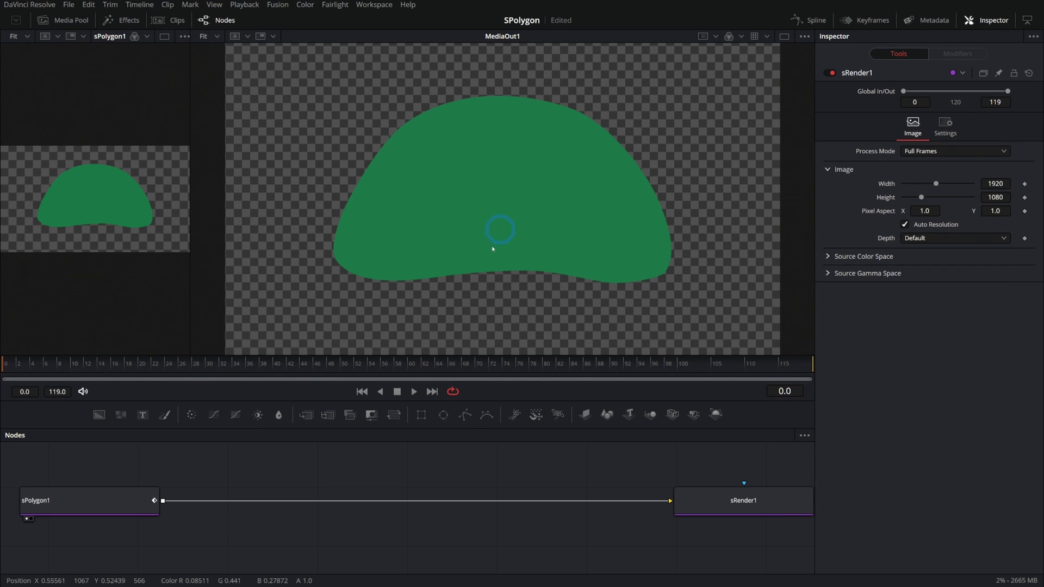
# - Add a new sPolygon, draw a closed foot outline under the dome, and save
pyautogui.hscroll(-3, 401, 473)
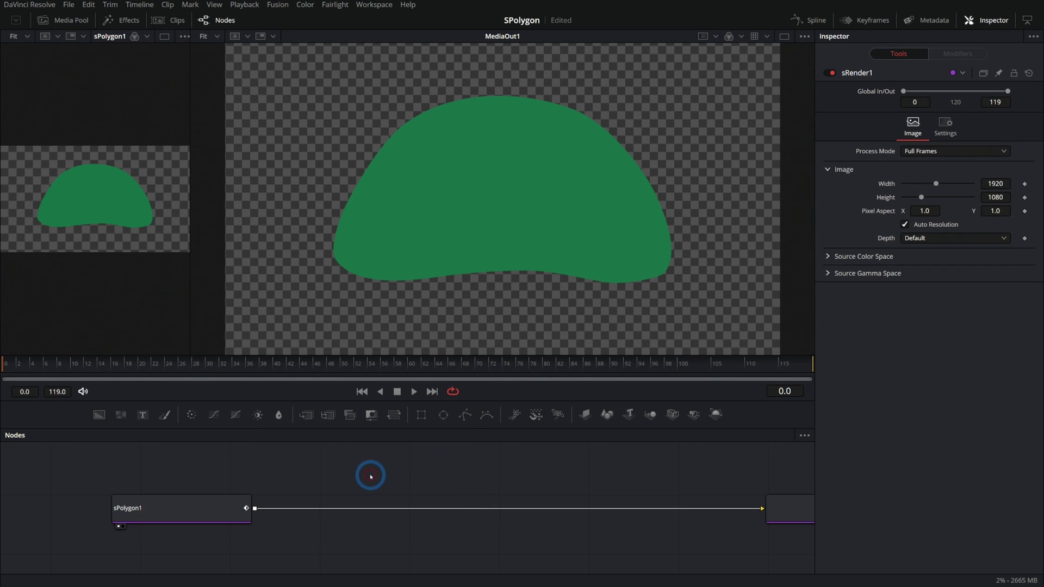
pyautogui.hotkey('shift', 'space')
pyautogui.write('str')
pyautogui.press('BackSpace')
pyautogui.press('BackSpace')
pyautogui.write('poly')
pyautogui.press('Return')
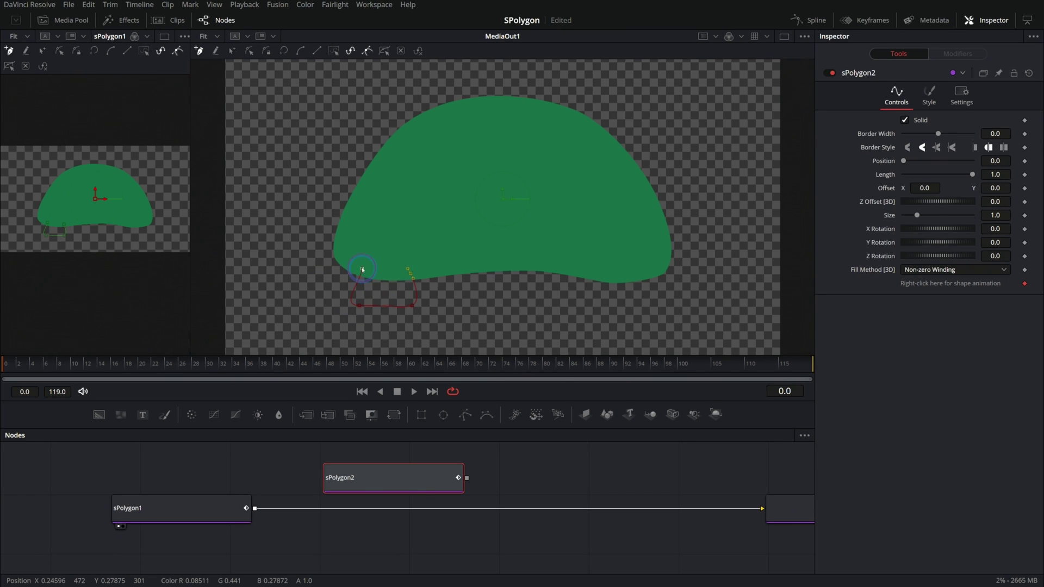
pyautogui.moveTo(362, 268); pyautogui.dragTo(374, 268)
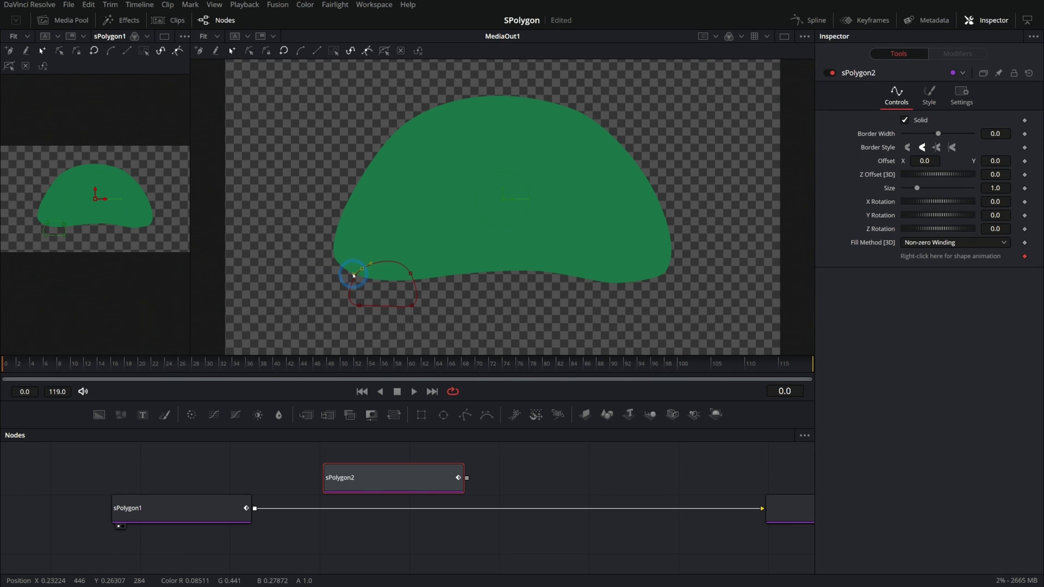
pyautogui.hotkey('ctrl', 's')
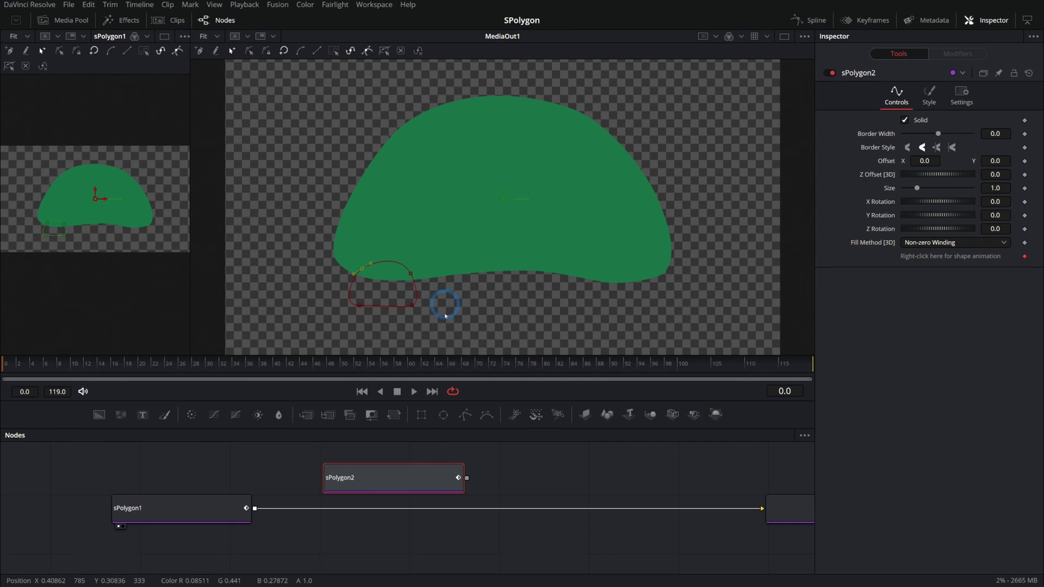
pyautogui.press('F2')
# - Name the new polygon Foot and the green polygon Shell
pyautogui.write('Foot')
pyautogui.press('Return')
pyautogui.click(189, 516)
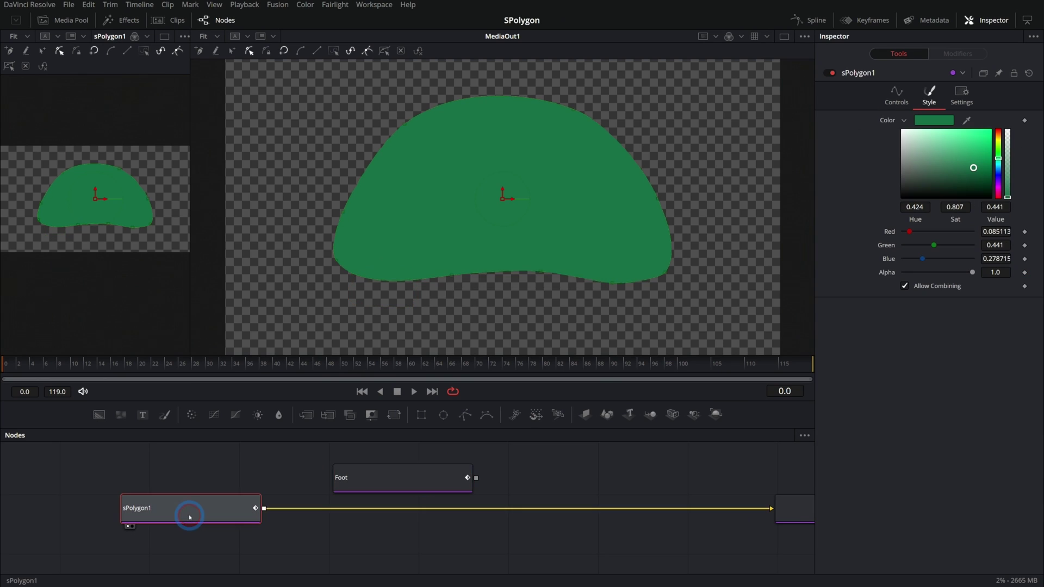
pyautogui.press('F2')
pyautogui.write('Shell')
pyautogui.press('Return')
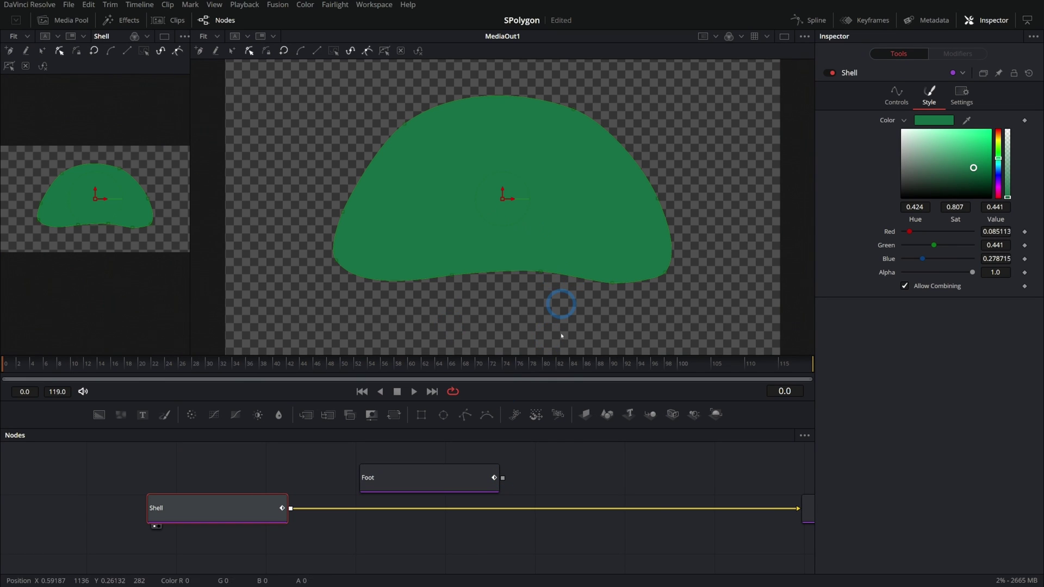
# - Add an sMerge, feed Shell and Foot into it, and connect it to the output
pyautogui.click(547, 473)
pyautogui.hotkey('shift', 'space')
pyautogui.write('spo')
pyautogui.press('BackSpace')
pyautogui.press('BackSpace')
pyautogui.write('mer')
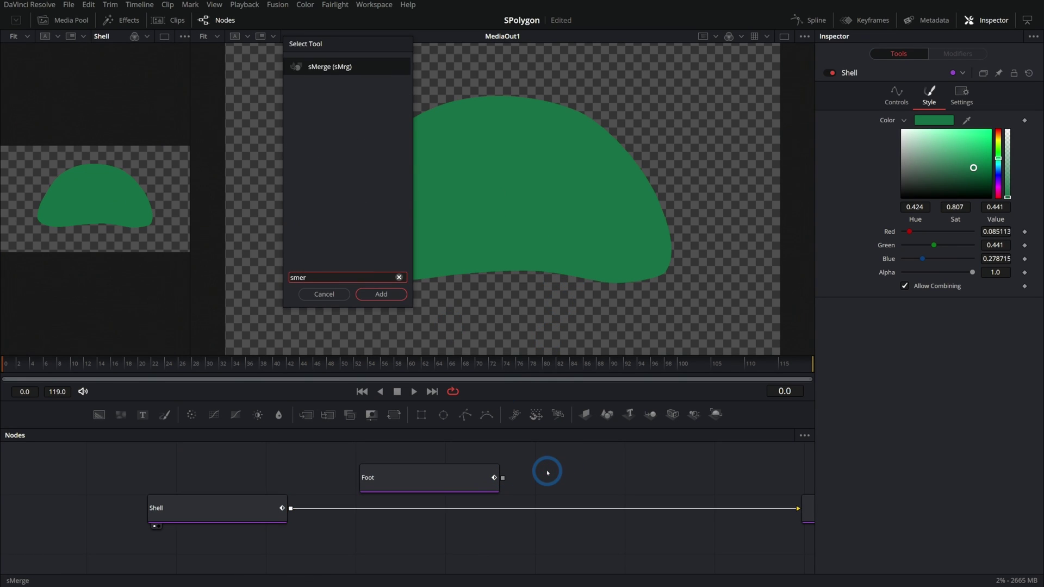
pyautogui.press('Return')
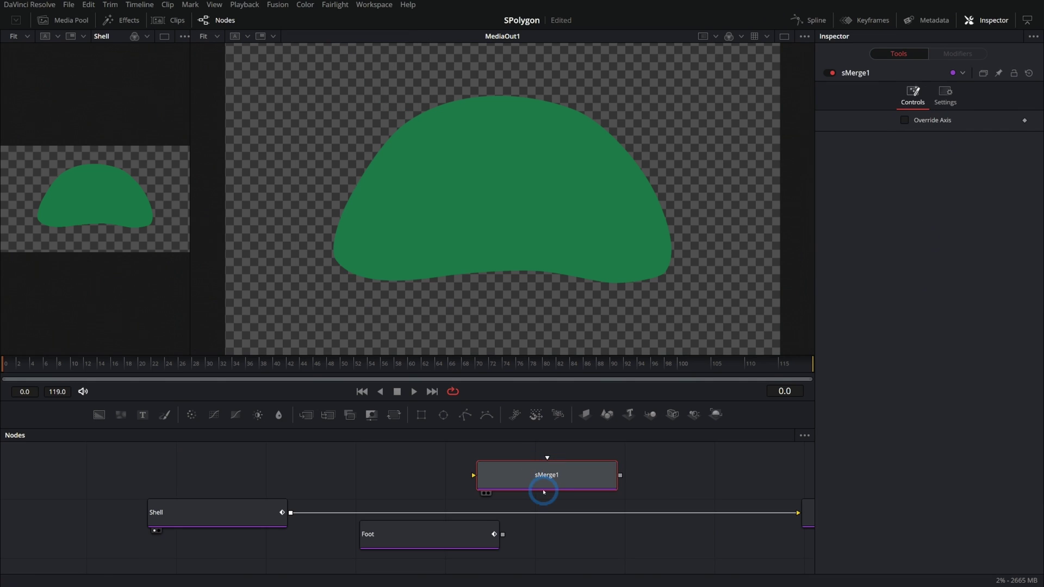
pyautogui.moveTo(734, 513); pyautogui.dragTo(546, 534)
pyautogui.click(513, 475)
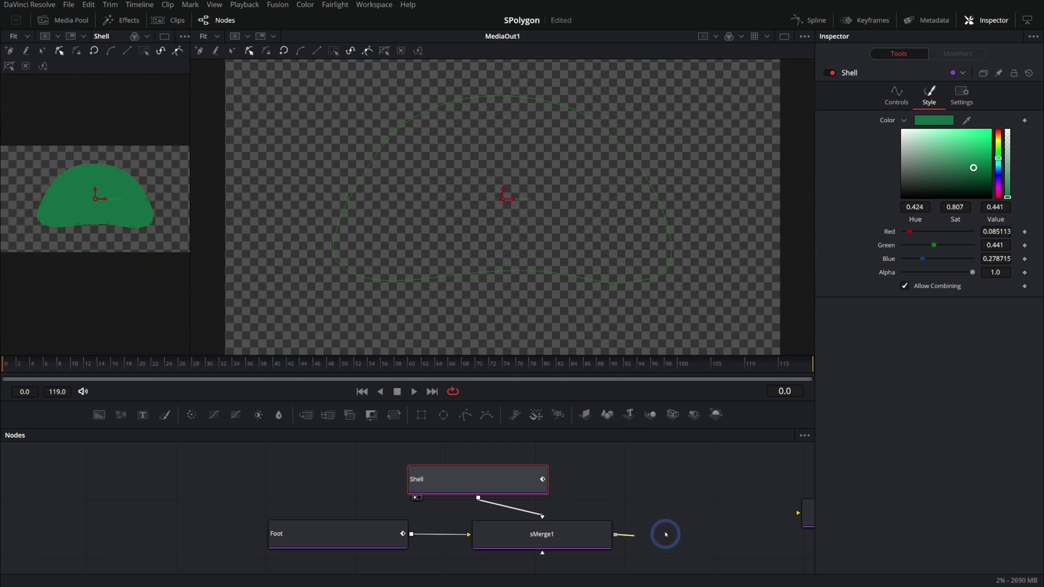
pyautogui.moveTo(666, 534); pyautogui.dragTo(805, 511)
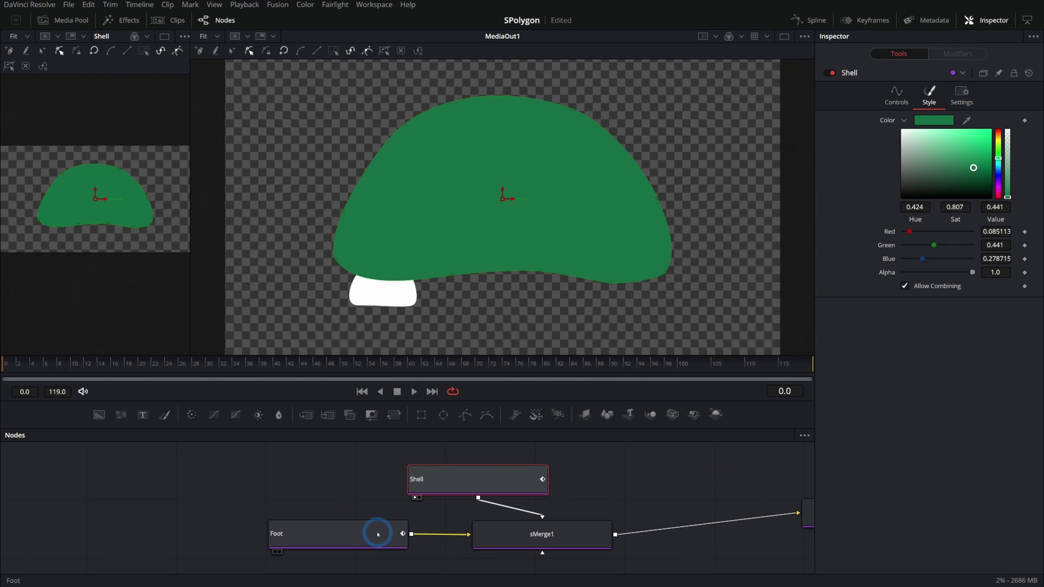
# - Fill Foot with dark grey-green (Hue 0.432, Sat 0.47, Value 0.37); move Shell above sMerge1
pyautogui.click(378, 534)
pyautogui.click(930, 93)
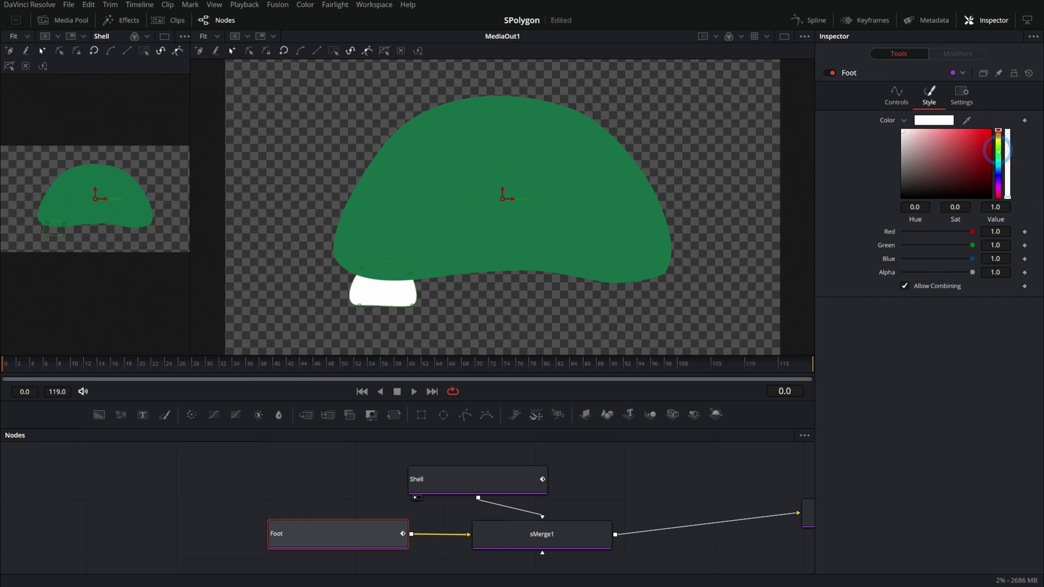
pyautogui.click(999, 150)
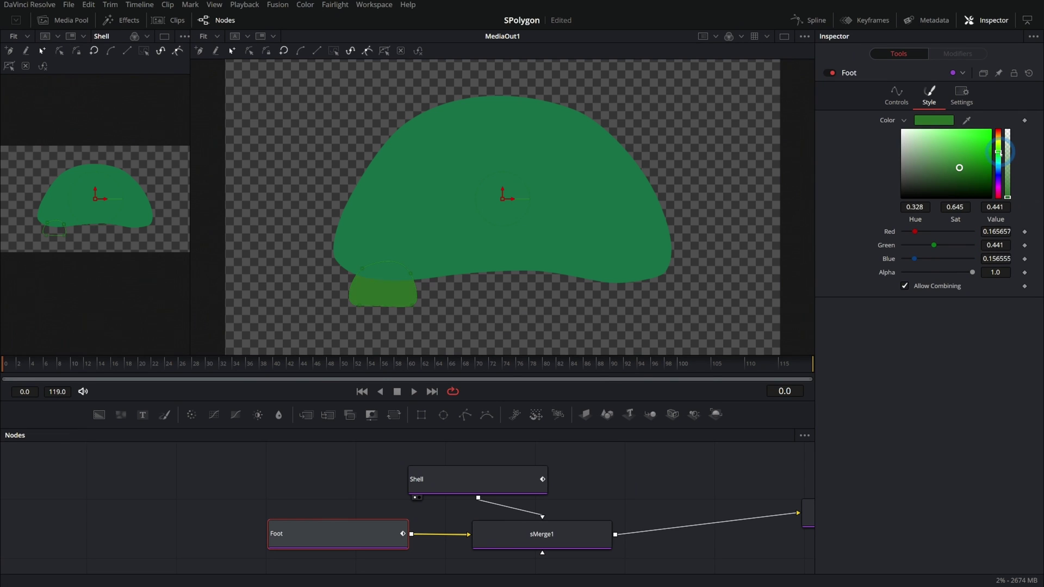
pyautogui.click(952, 174)
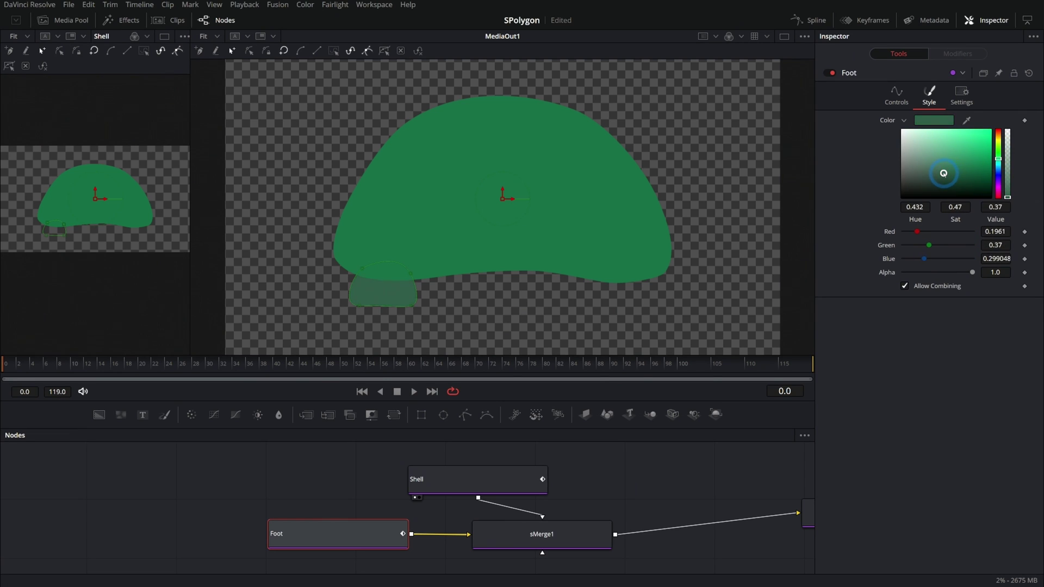
pyautogui.moveTo(485, 480); pyautogui.dragTo(549, 478)
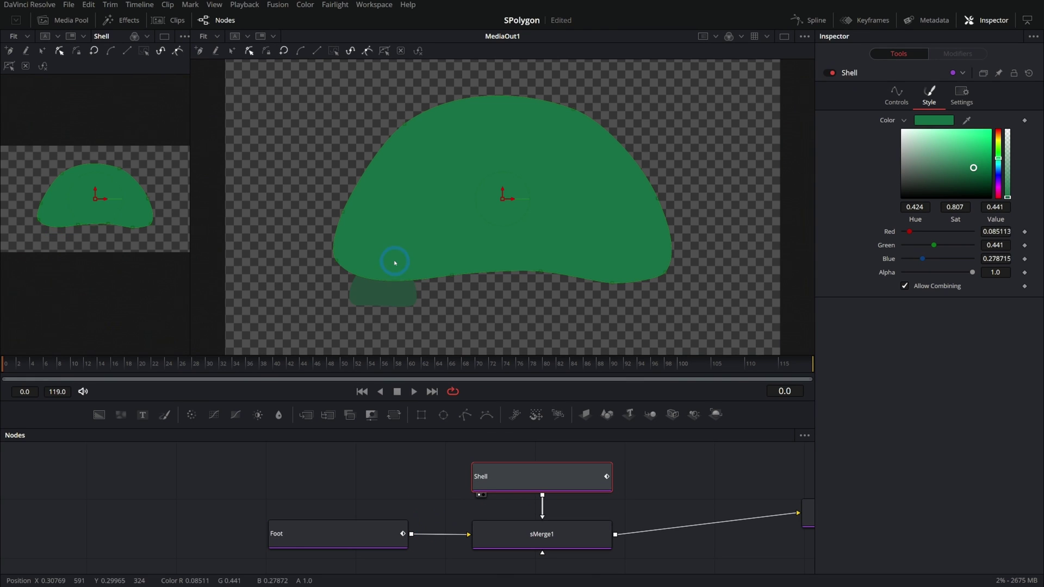
pyautogui.scroll(-5, 683, 522)
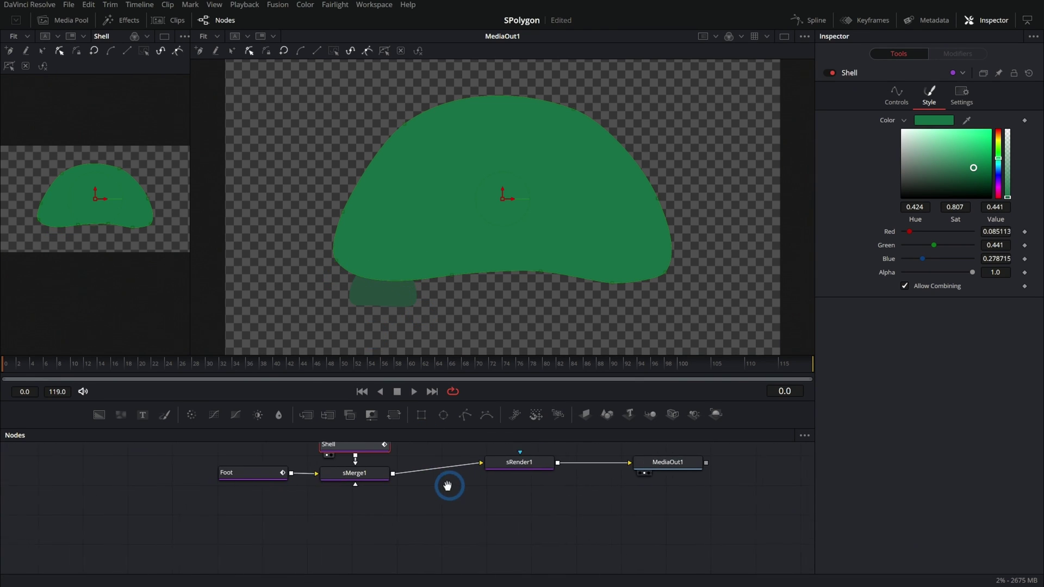
# - Add a light gray (about 0.787) Background and merge the shapes over it
pyautogui.click(492, 536)
pyautogui.click(905, 182)
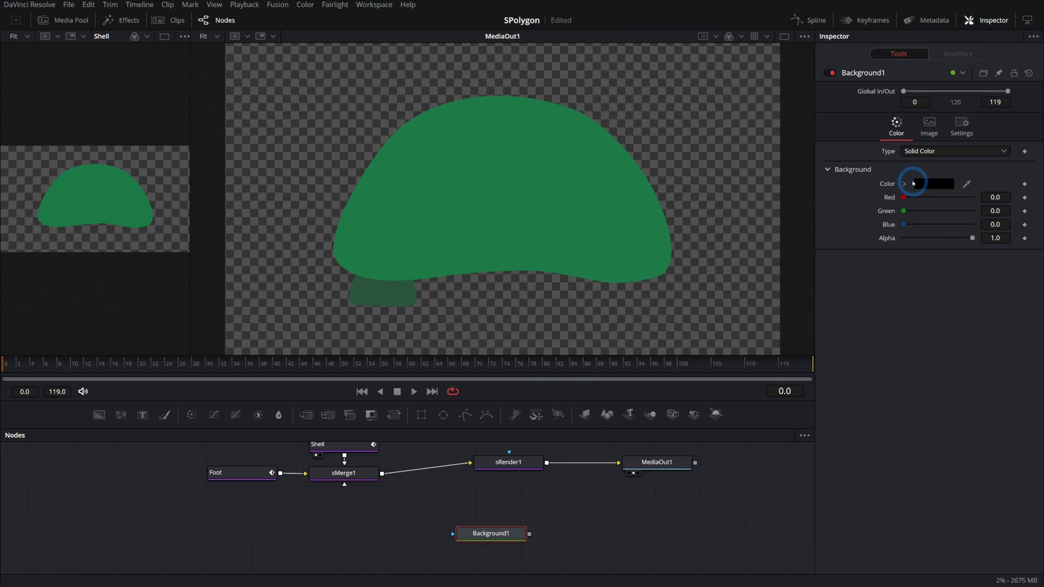
pyautogui.moveTo(904, 211); pyautogui.dragTo(874, 210)
pyautogui.moveTo(615, 463); pyautogui.dragTo(529, 534)
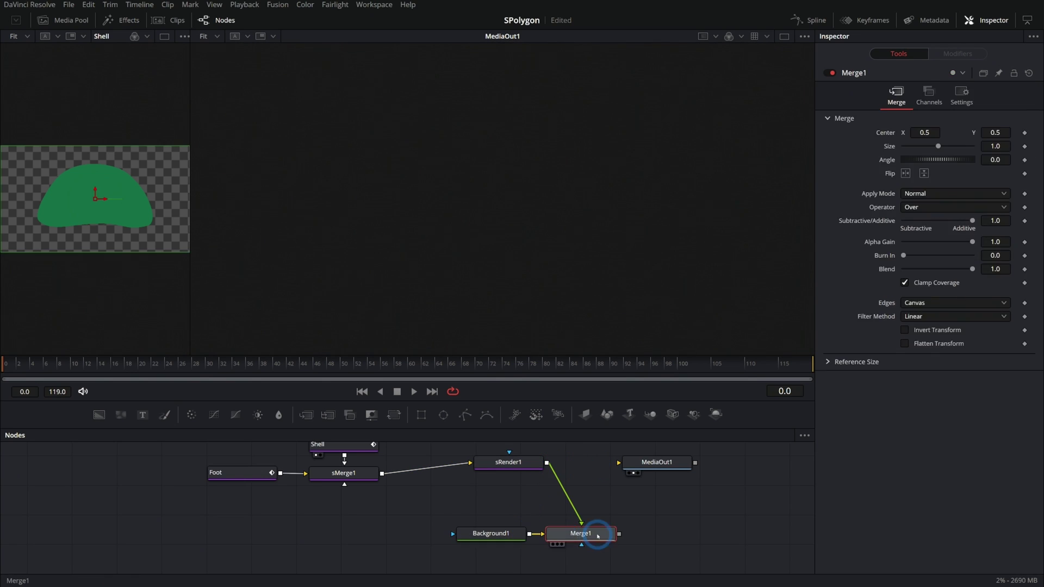
pyautogui.moveTo(657, 462); pyautogui.dragTo(679, 534)
pyautogui.scroll(3, 398, 478)
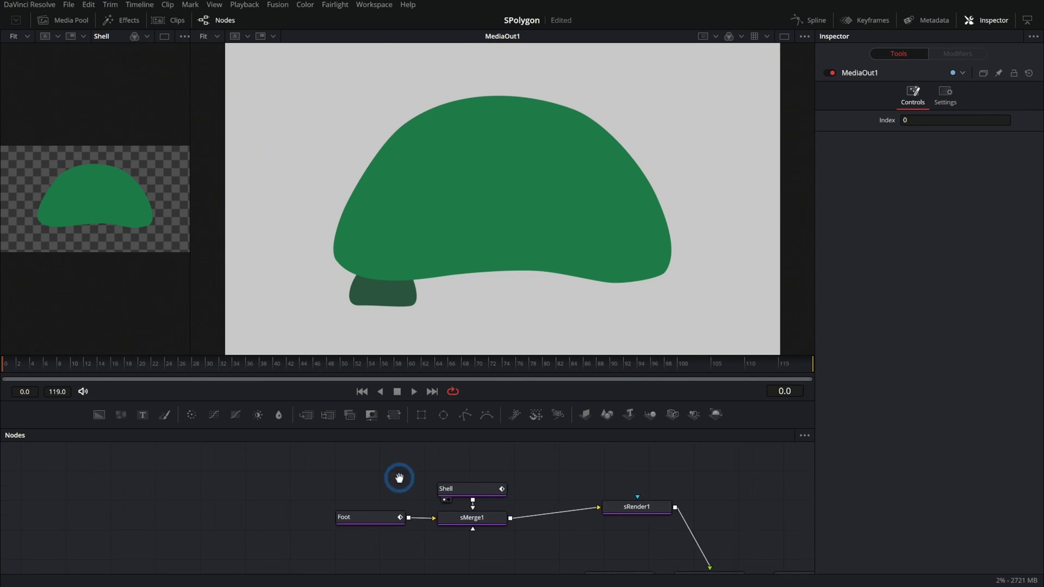
# - Insert an sDuplicate node after the Foot node
pyautogui.click(366, 508)
pyautogui.scroll(3, 374, 488)
pyautogui.moveTo(218, 509); pyautogui.dragTo(256, 523)
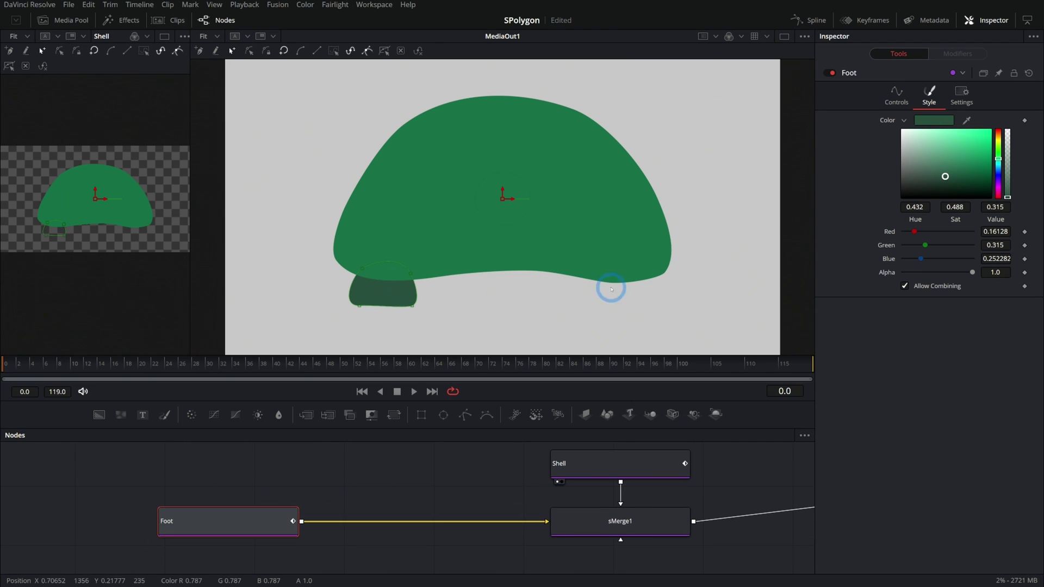
pyautogui.hotkey('shift', 'space')
pyautogui.write('smer')
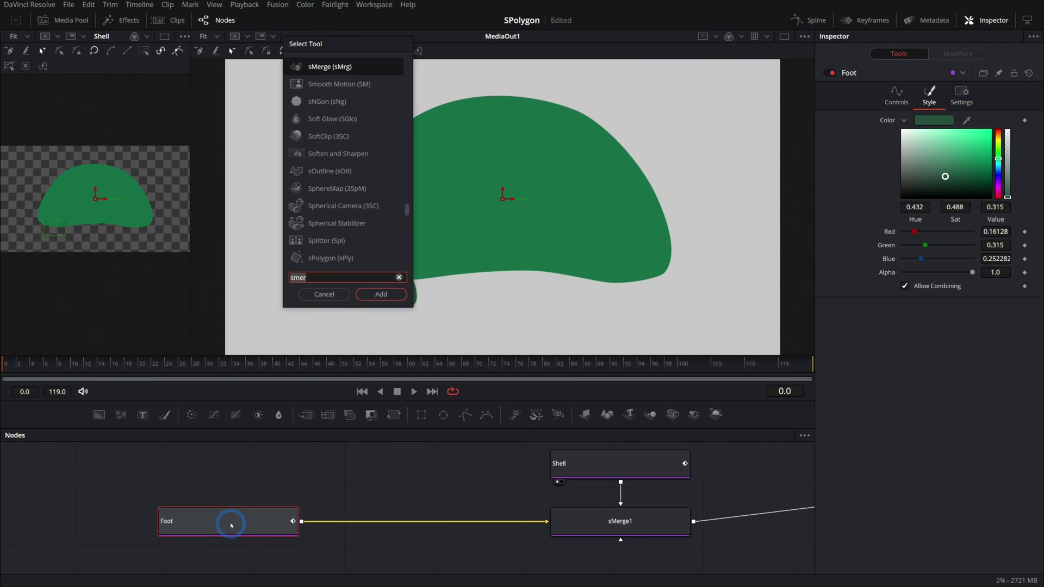
pyautogui.press('BackSpace')
pyautogui.press('BackSpace')
pyautogui.press('BackSpace')
pyautogui.write('dup')
pyautogui.press('Return')
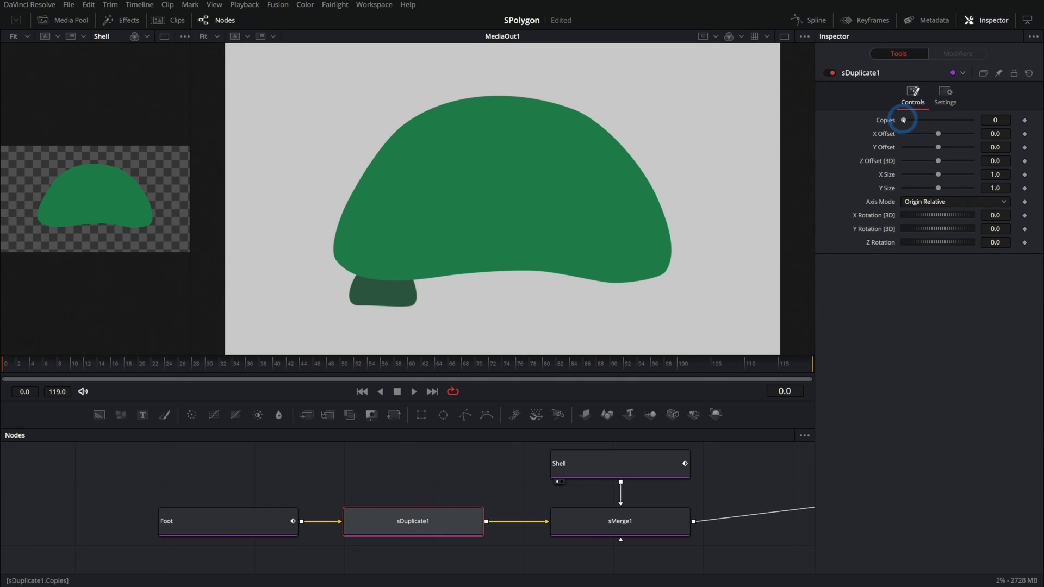
# - Offset the foot copy to X 0.321 with Copies 1, shifting the original foot right
pyautogui.moveTo(938, 134); pyautogui.dragTo(954, 136)
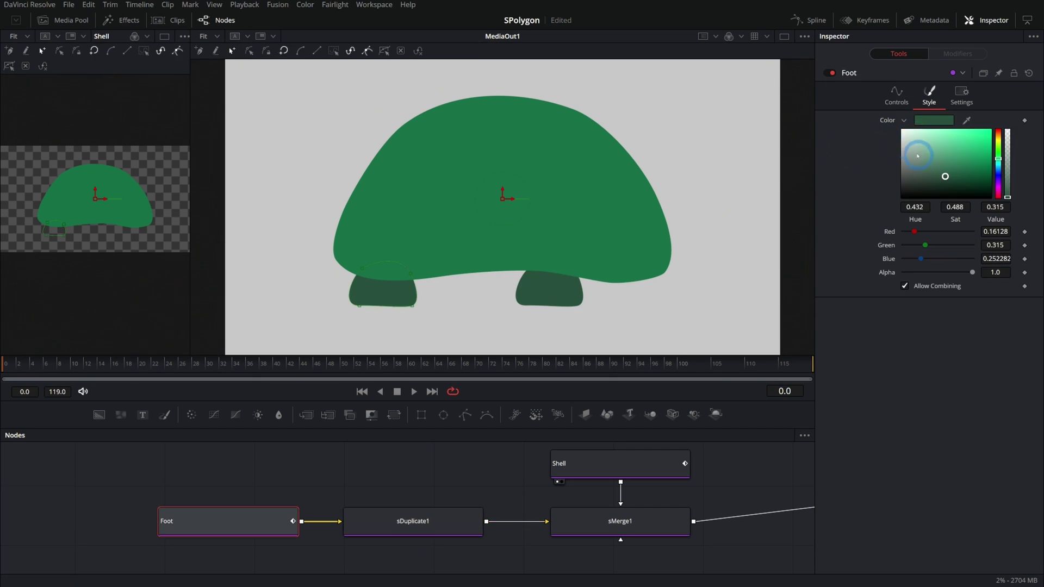
pyautogui.moveTo(411, 274); pyautogui.dragTo(438, 279)
pyautogui.click(413, 521)
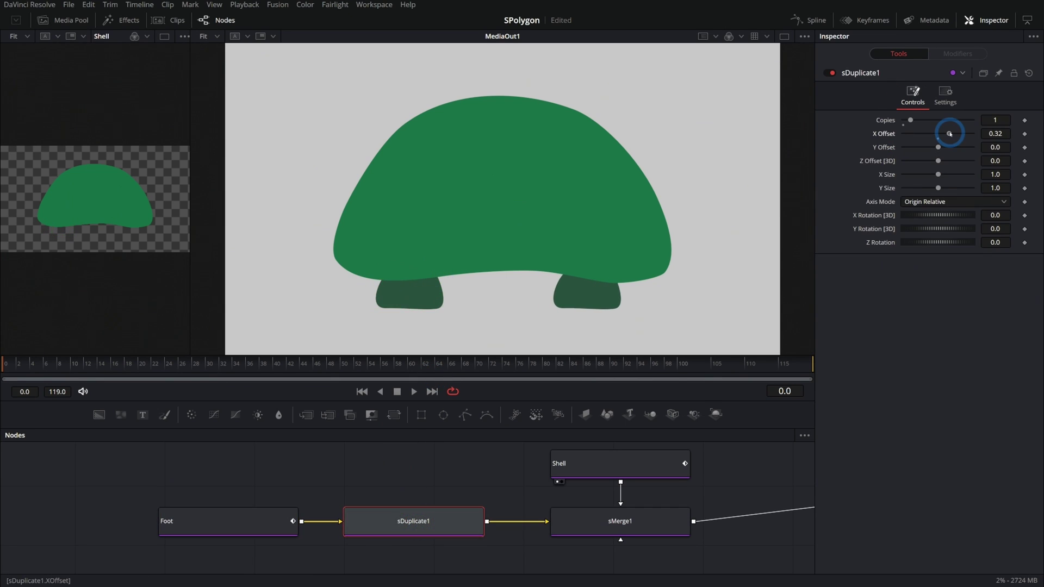
# - Nudge the duplicate's Y Offset to -0.009 and view Foot in the left viewer
pyautogui.moveTo(995, 147); pyautogui.dragTo(992, 150)
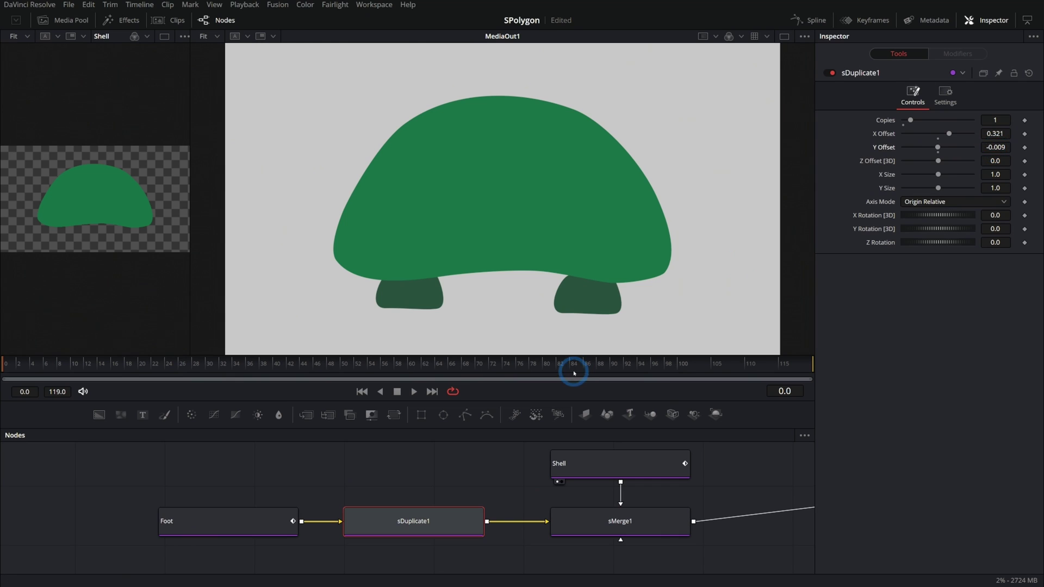
pyautogui.click(424, 307)
pyautogui.press('1')
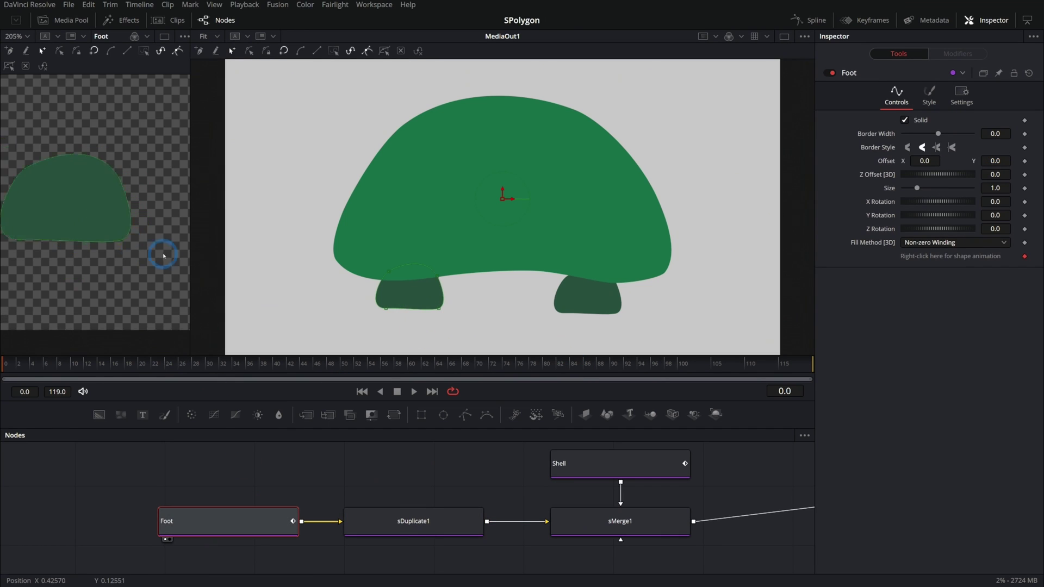
pyautogui.moveTo(190, 218); pyautogui.dragTo(328, 217)
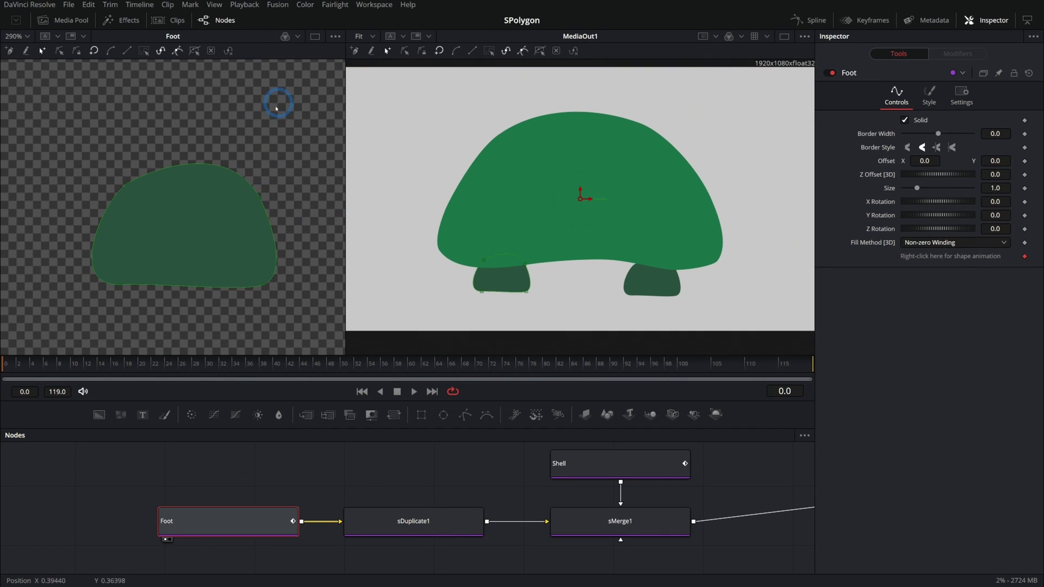
# - Reshape the Foot polygon taller and rounder, and lower it slightly
pyautogui.click(267, 197)
pyautogui.moveTo(259, 196); pyautogui.dragTo(264, 135)
pyautogui.click(202, 283)
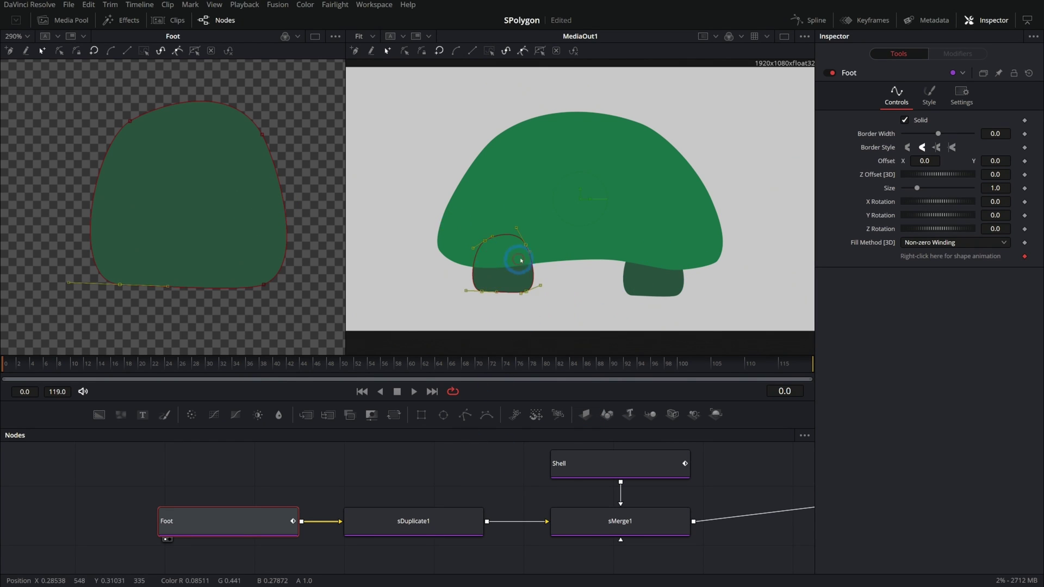
pyautogui.moveTo(501, 245); pyautogui.dragTo(504, 253)
pyautogui.click(452, 521)
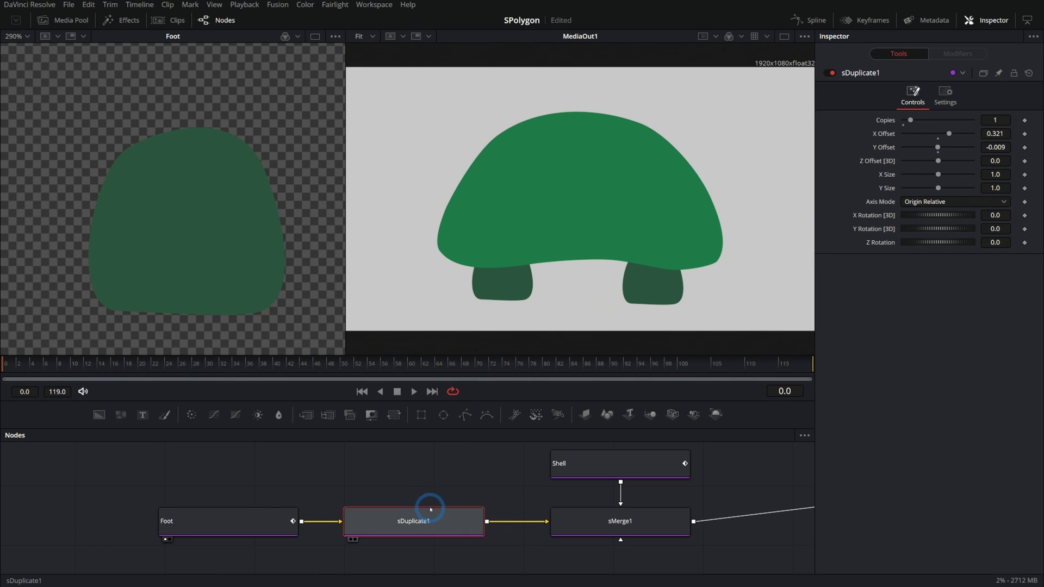
pyautogui.hscroll(5, 392, 489)
# - Add an sMerge2 node on the link between sDuplicate1 and sMerge1
pyautogui.hscroll(-5, 379, 496)
pyautogui.hotkey('shift', 'space')
pyautogui.write('sdup')
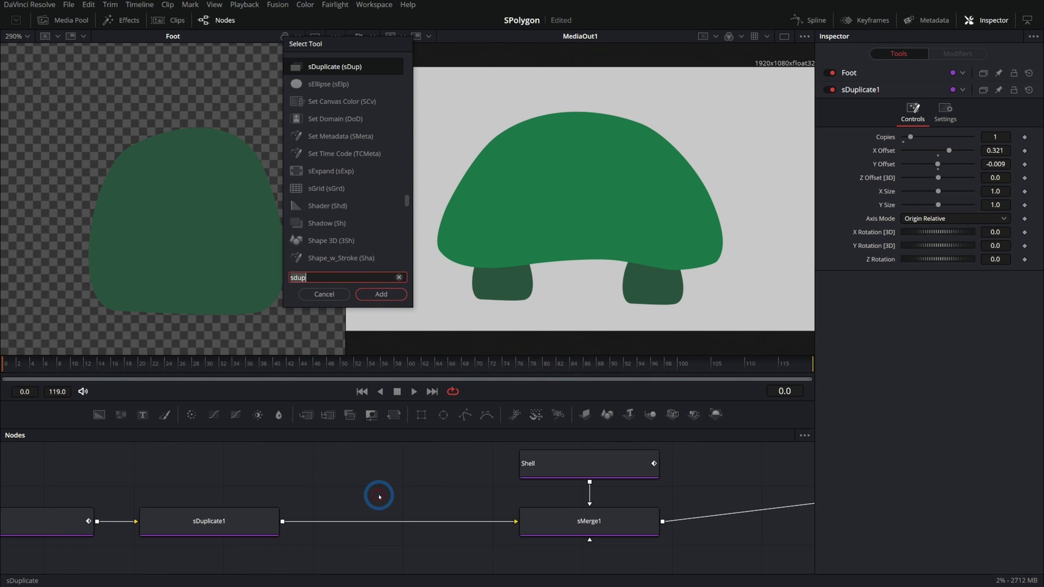
pyautogui.press('BackSpace')
pyautogui.press('BackSpace')
pyautogui.press('BackSpace')
pyautogui.write('merge')
pyautogui.press('Return')
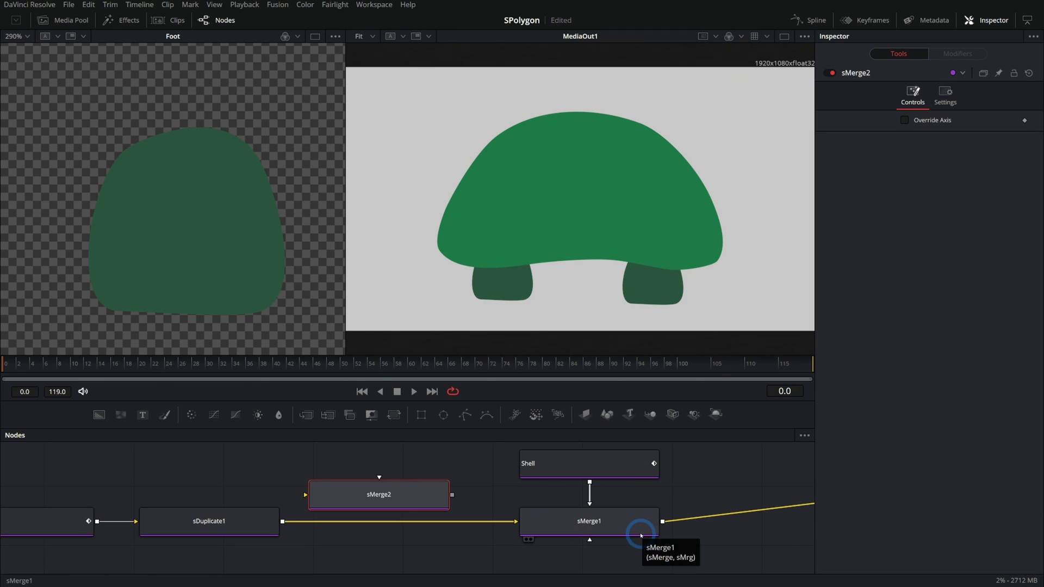
pyautogui.moveTo(413, 496); pyautogui.dragTo(446, 524)
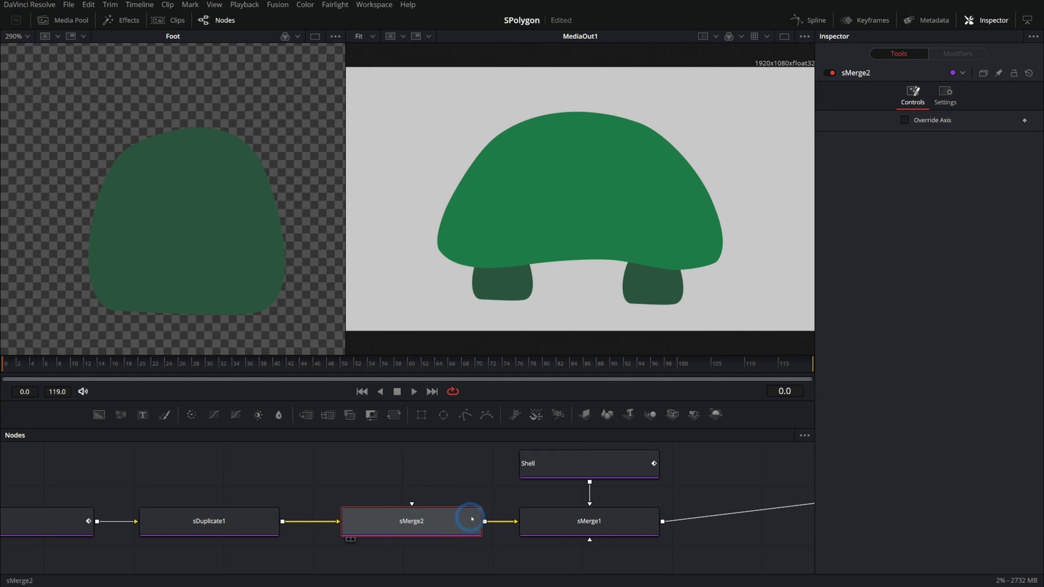
pyautogui.hotkey('shift', 'space')
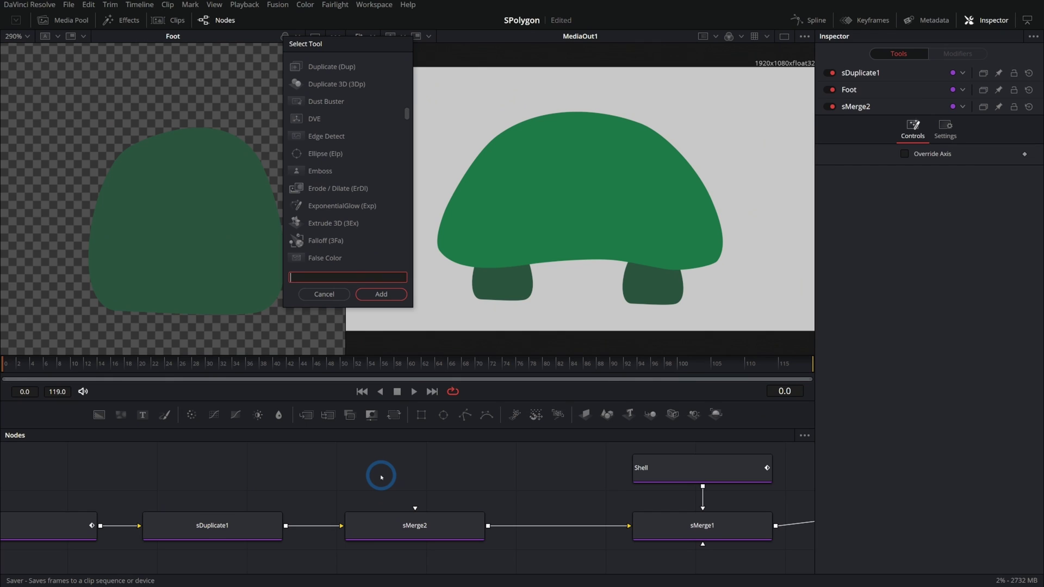
# - Add an sEllipse into sMerge2, shrunk to a small oval left of the shell
pyautogui.write('s')
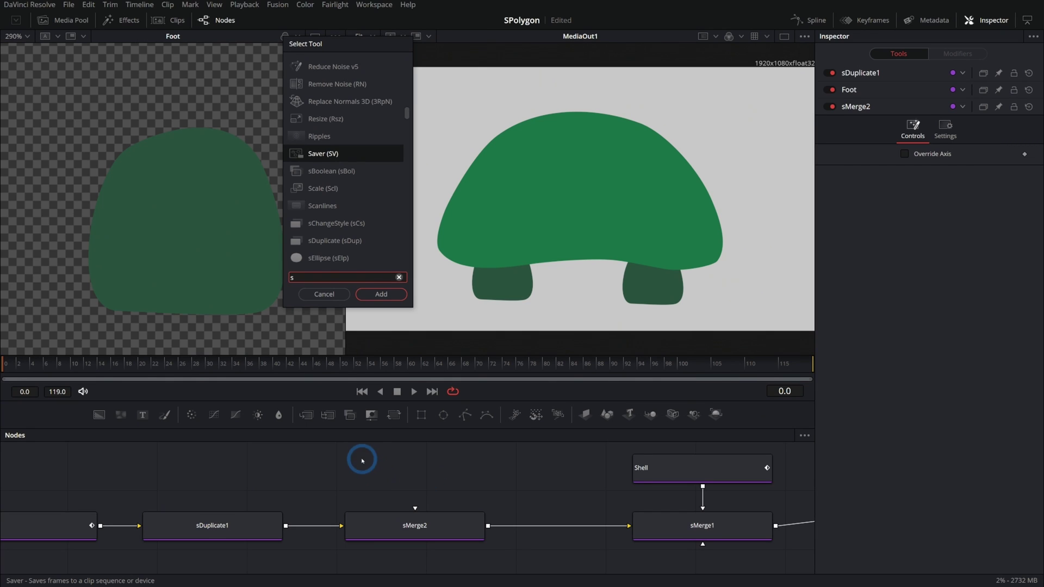
pyautogui.click(330, 257)
pyautogui.click(383, 294)
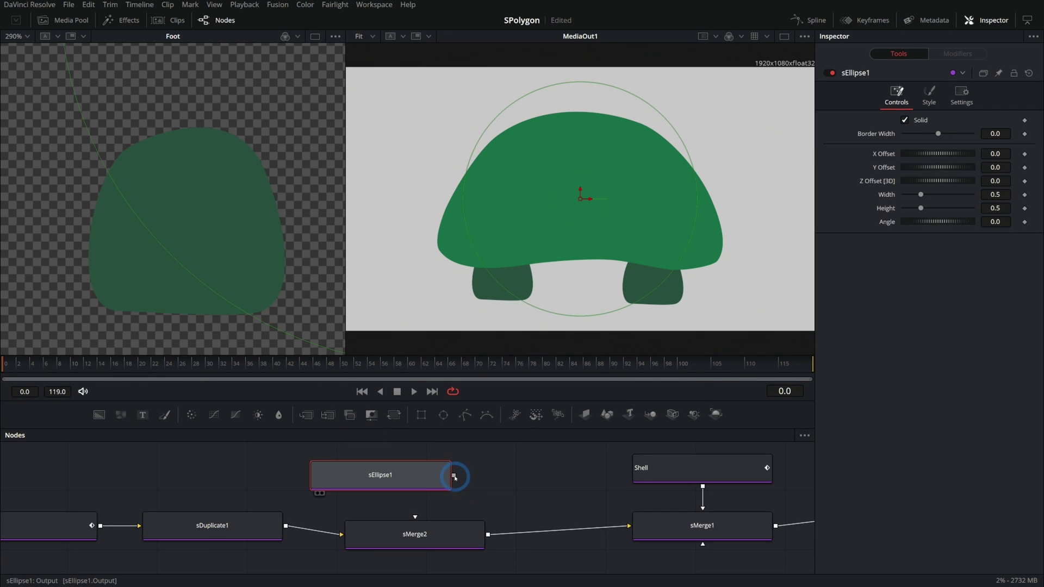
pyautogui.moveTo(454, 477); pyautogui.dragTo(440, 532)
pyautogui.moveTo(921, 194); pyautogui.dragTo(912, 209)
pyautogui.moveTo(580, 197); pyautogui.dragTo(422, 217)
pyautogui.moveTo(914, 194); pyautogui.dragTo(909, 194)
pyautogui.moveTo(912, 208); pyautogui.dragTo(908, 208)
pyautogui.moveTo(422, 217); pyautogui.dragTo(419, 231)
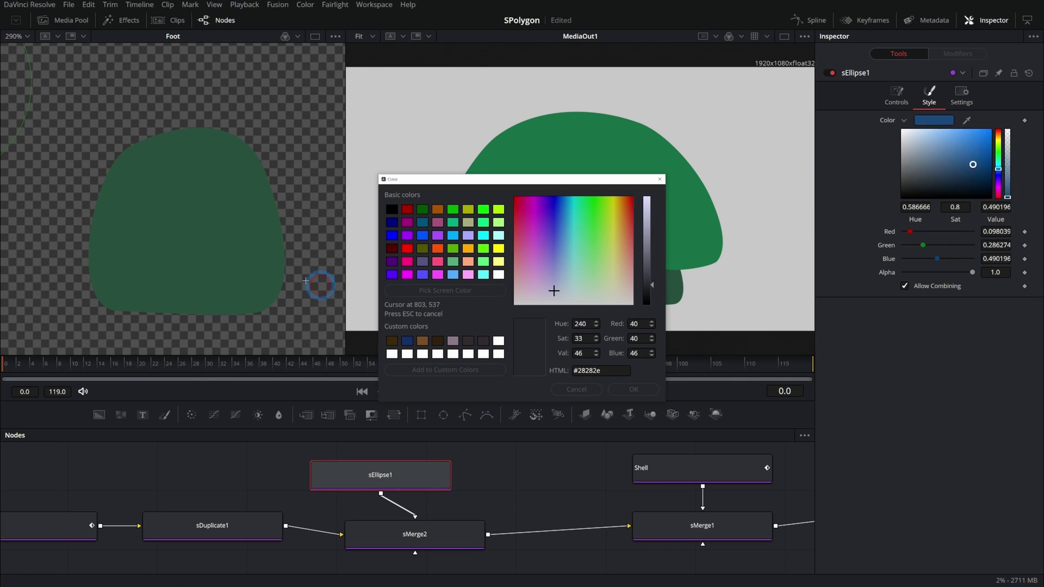
# - Colour the head circle with the feet's dark green sampled from screen
pyautogui.click(230, 256)
pyautogui.click(637, 390)
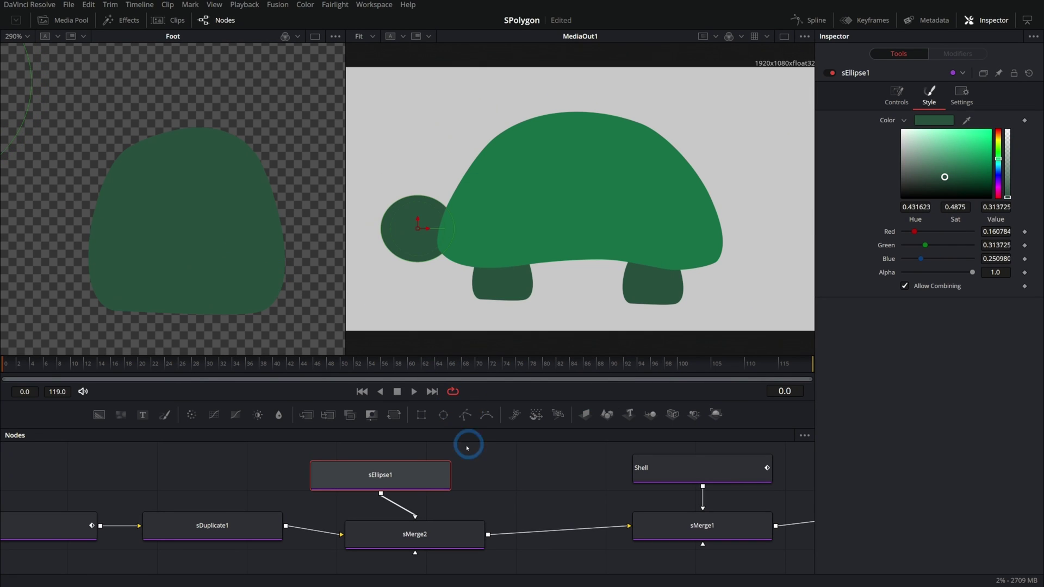
pyautogui.moveTo(468, 447); pyautogui.dragTo(103, 522)
# - Add an sPolygon into sMerge2 and draw a triangular tail behind the shell
pyautogui.moveTo(572, 518); pyautogui.dragTo(369, 523)
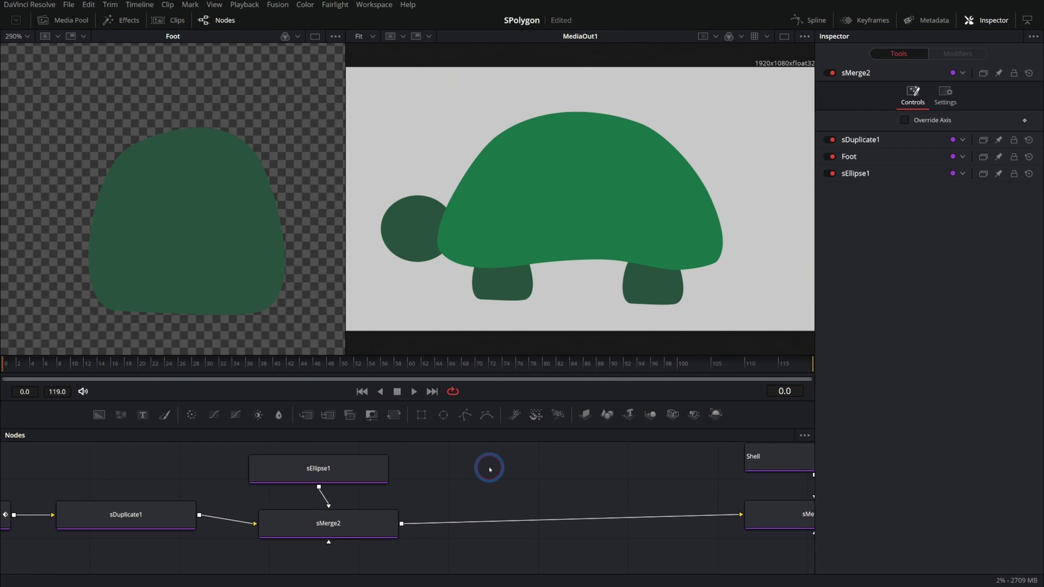
pyautogui.hotkey('shift', 'space')
pyautogui.write('spoly')
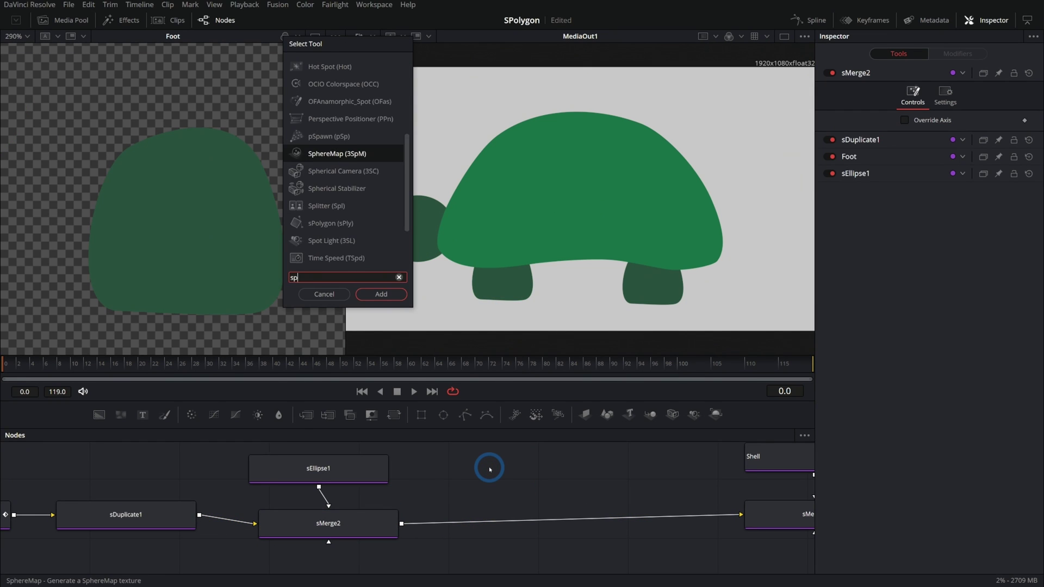
pyautogui.press('Return')
pyautogui.moveTo(563, 476); pyautogui.dragTo(376, 531)
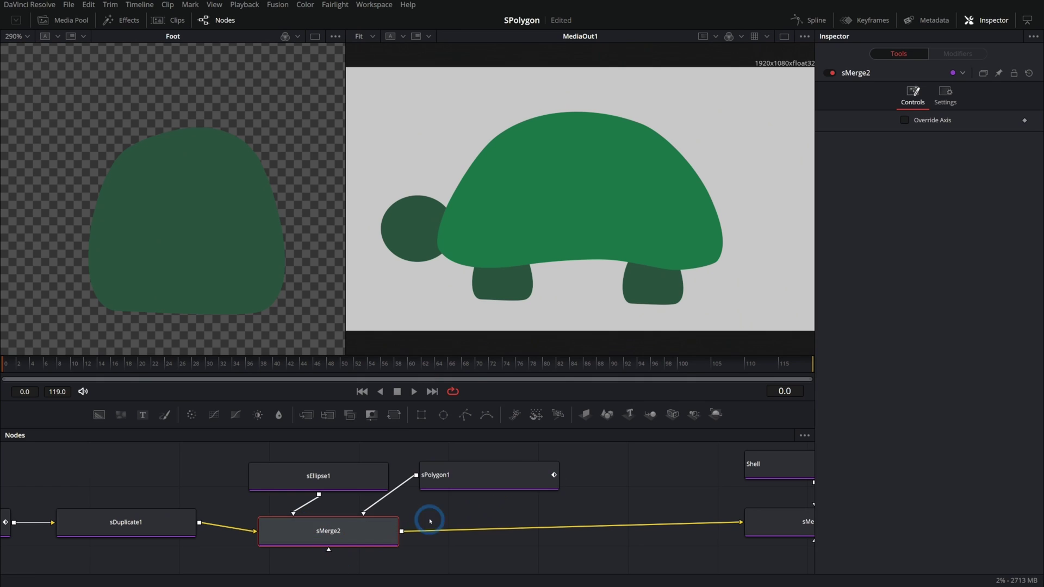
pyautogui.click(460, 476)
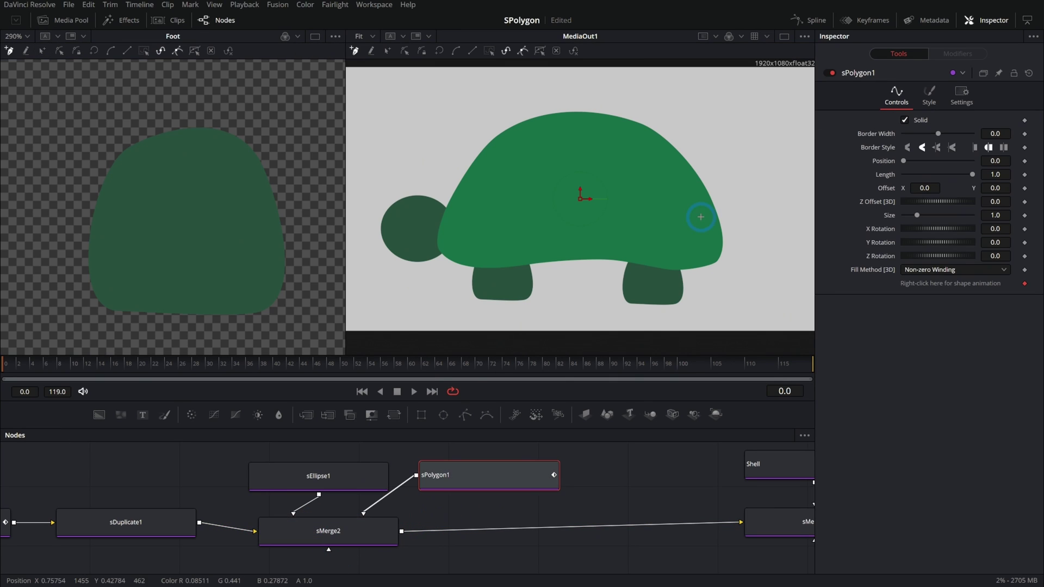
pyautogui.click(740, 242)
pyautogui.click(711, 235)
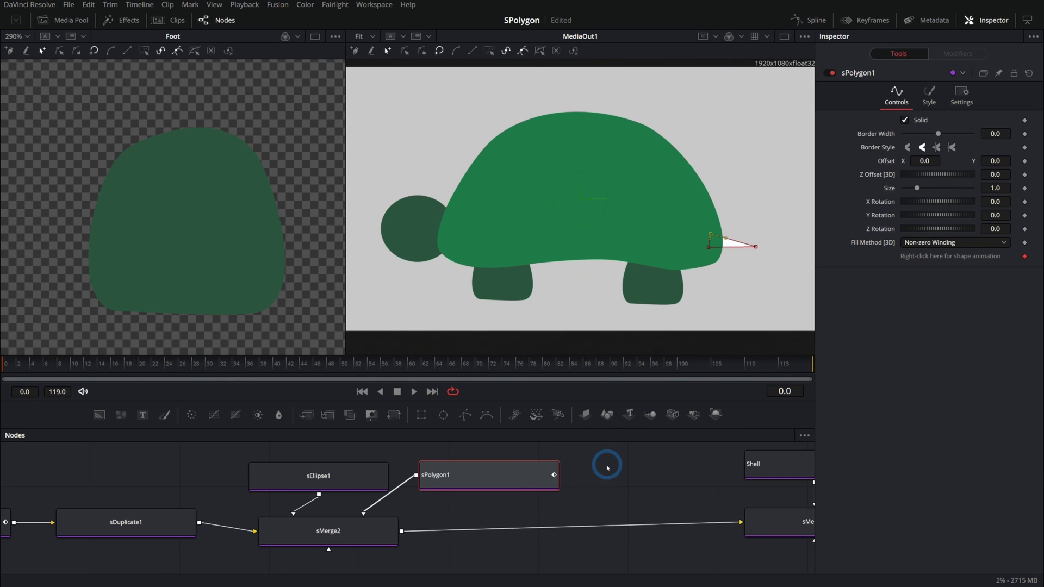
# - Colour the tail with the feet's dark green sampled from screen
pyautogui.click(930, 95)
pyautogui.click(934, 120)
pyautogui.click(445, 290)
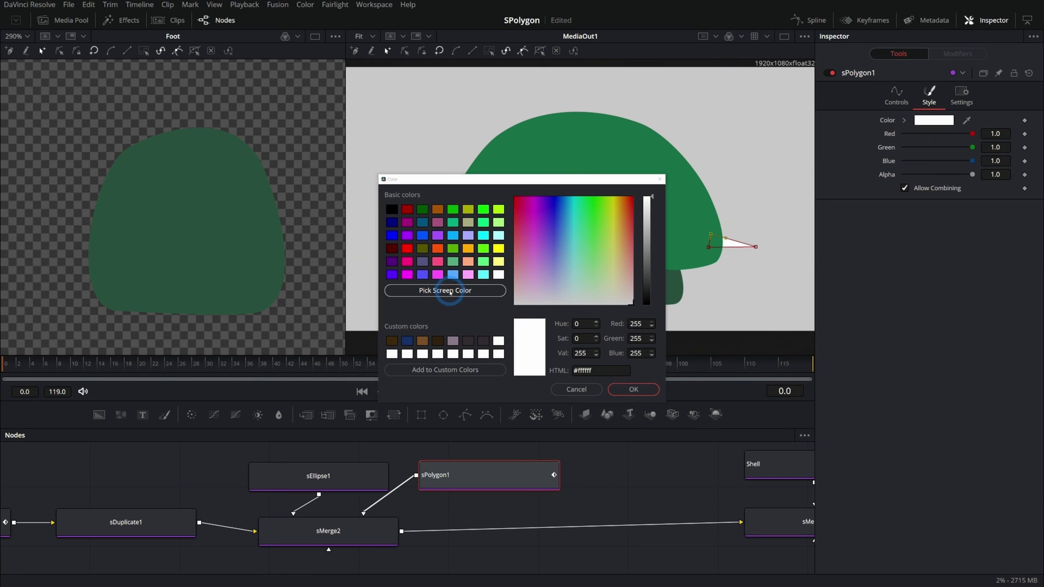
pyautogui.click(185, 218)
pyautogui.click(633, 389)
# - Rename the tail polygon Tail and the ellipse Head
pyautogui.click(250, 482)
pyautogui.press('F2')
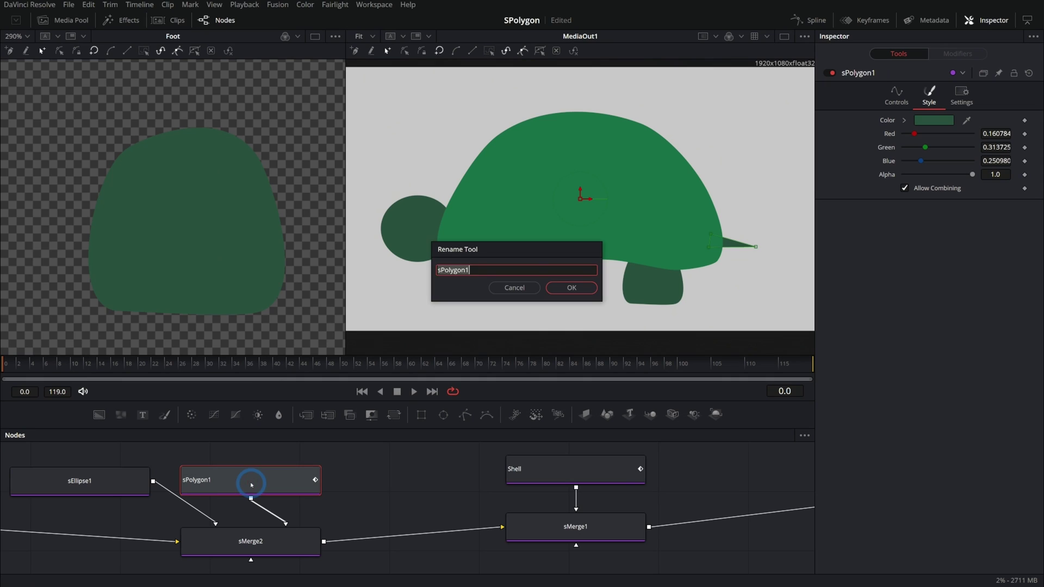
pyautogui.press('Return')
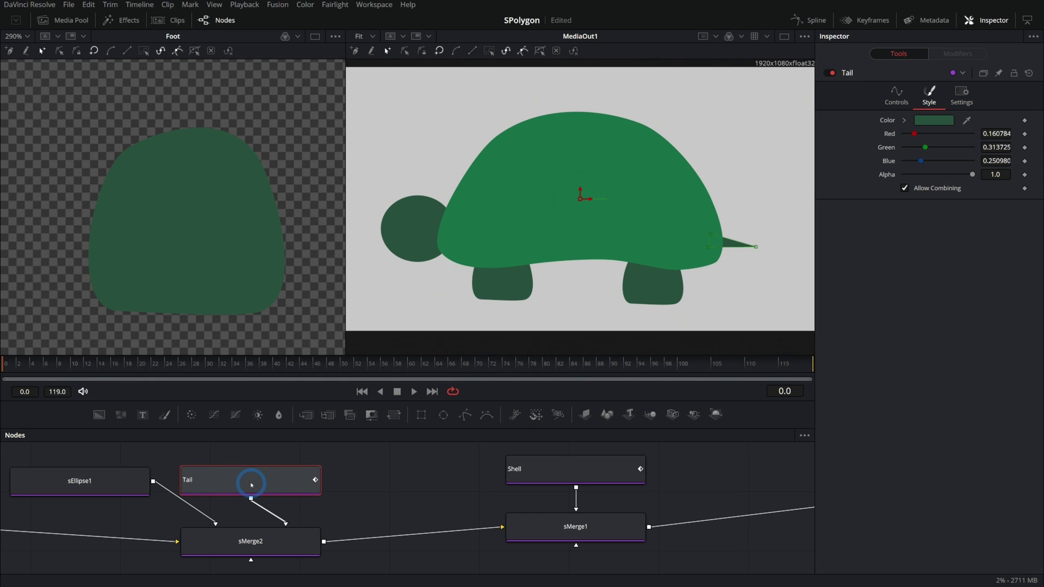
pyautogui.moveTo(264, 478); pyautogui.dragTo(351, 483)
pyautogui.moveTo(79, 481); pyautogui.dragTo(156, 481)
pyautogui.press('F2')
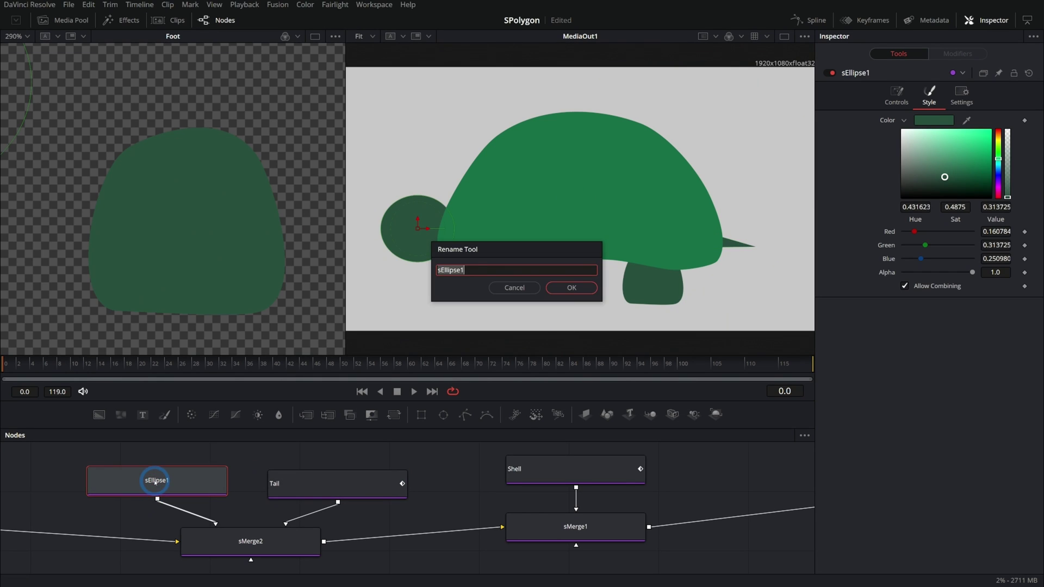
pyautogui.write('Head')
pyautogui.press('Return')
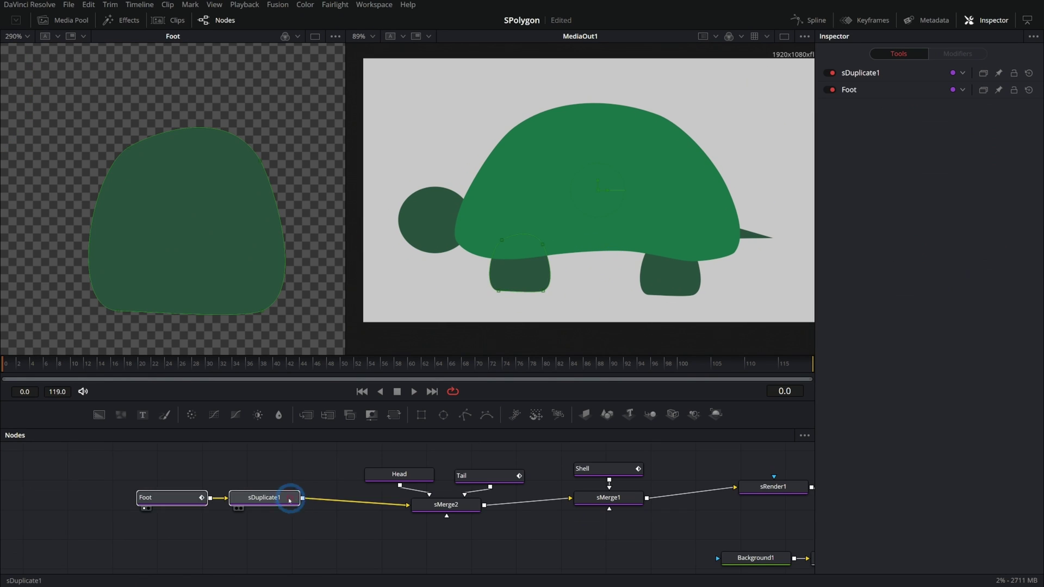
# - Squeeze the Shell polygon narrower, then move the Head right and the Tail left to meet it
pyautogui.moveTo(287, 496); pyautogui.dragTo(320, 502)
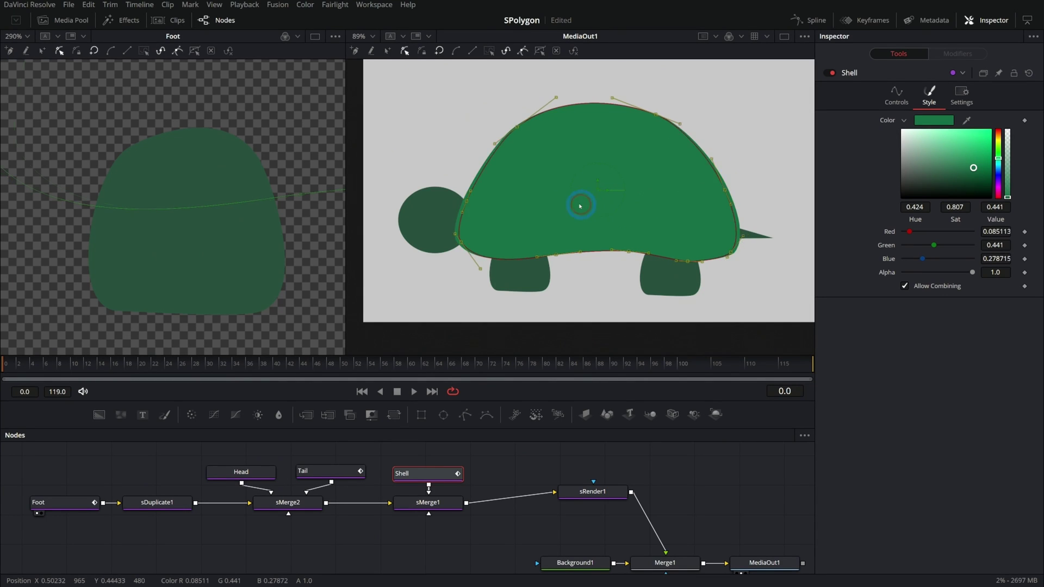
pyautogui.moveTo(580, 205); pyautogui.dragTo(557, 205)
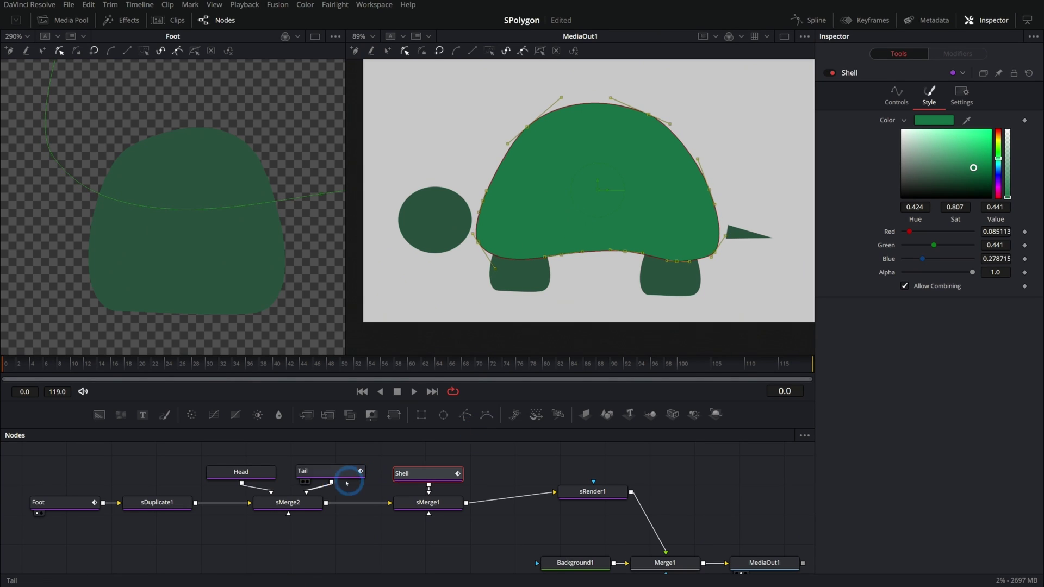
pyautogui.moveTo(433, 221); pyautogui.dragTo(450, 222)
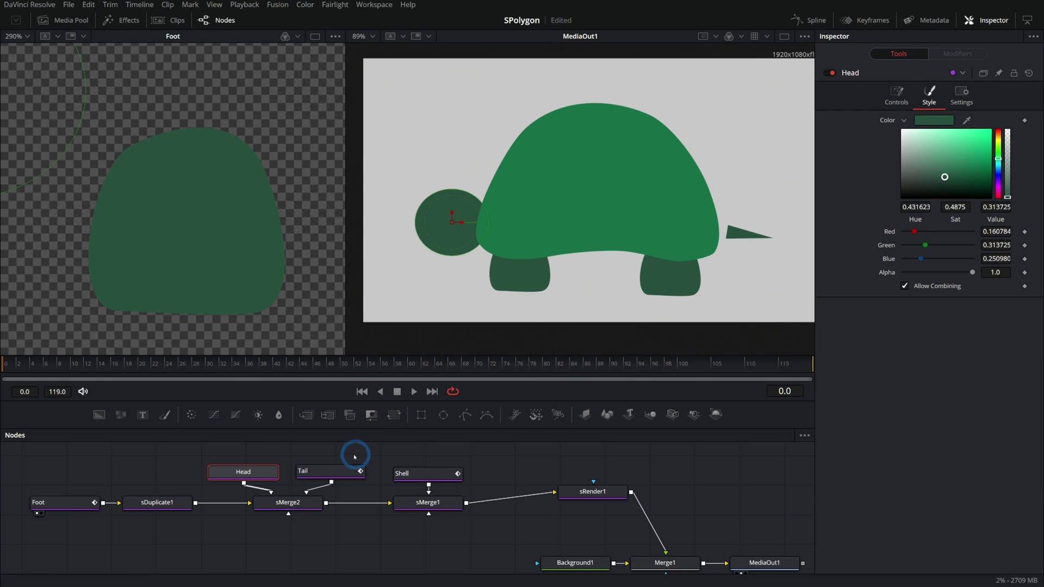
pyautogui.click(337, 471)
pyautogui.moveTo(726, 241); pyautogui.dragTo(702, 244)
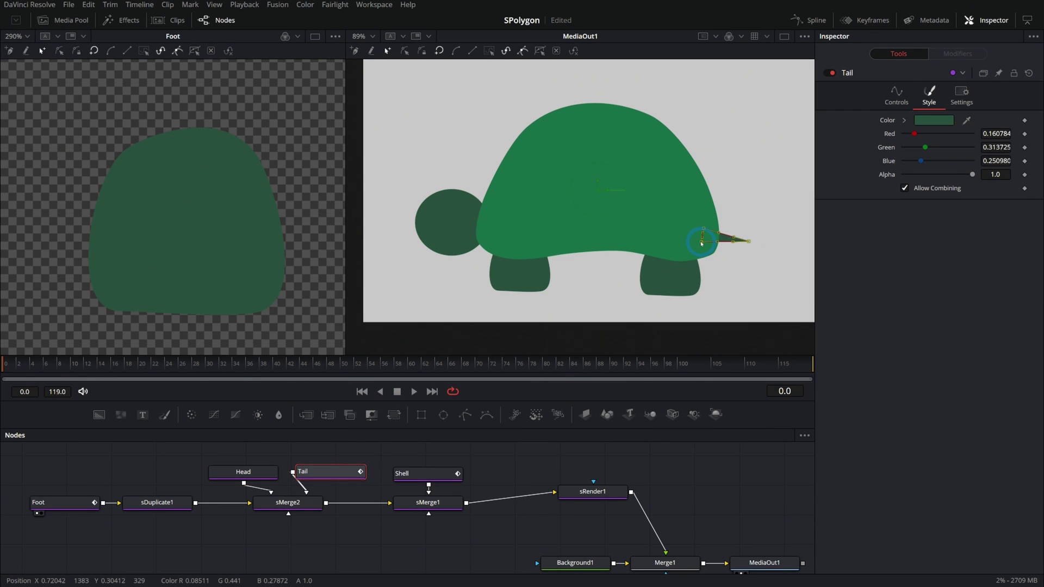
pyautogui.click(727, 485)
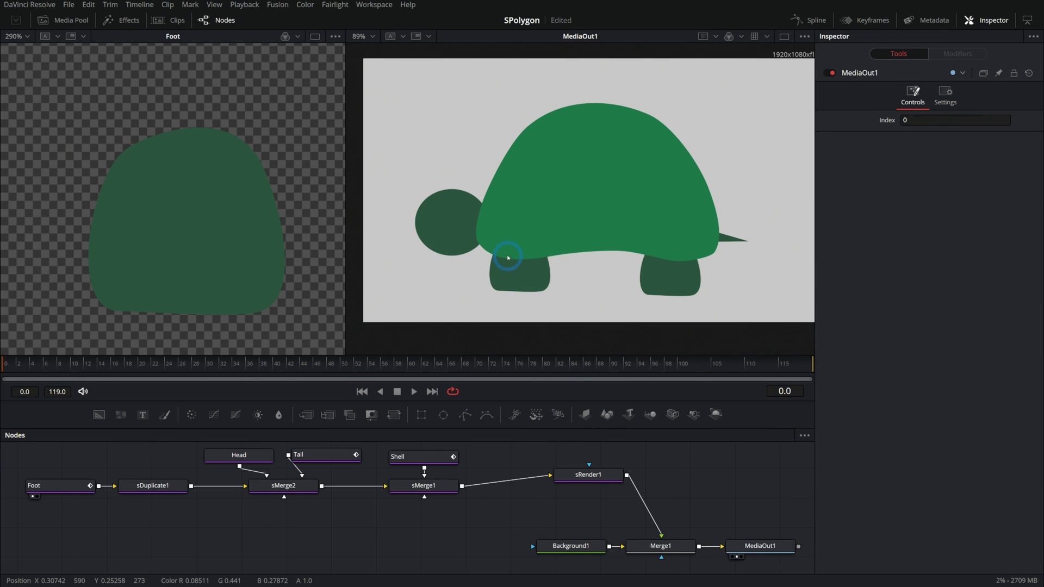
# - Regroup the tortoise nodes and add an sTransform after sMerge1, scaling the tortoise to 0.45
pyautogui.moveTo(590, 475); pyautogui.dragTo(112, 561)
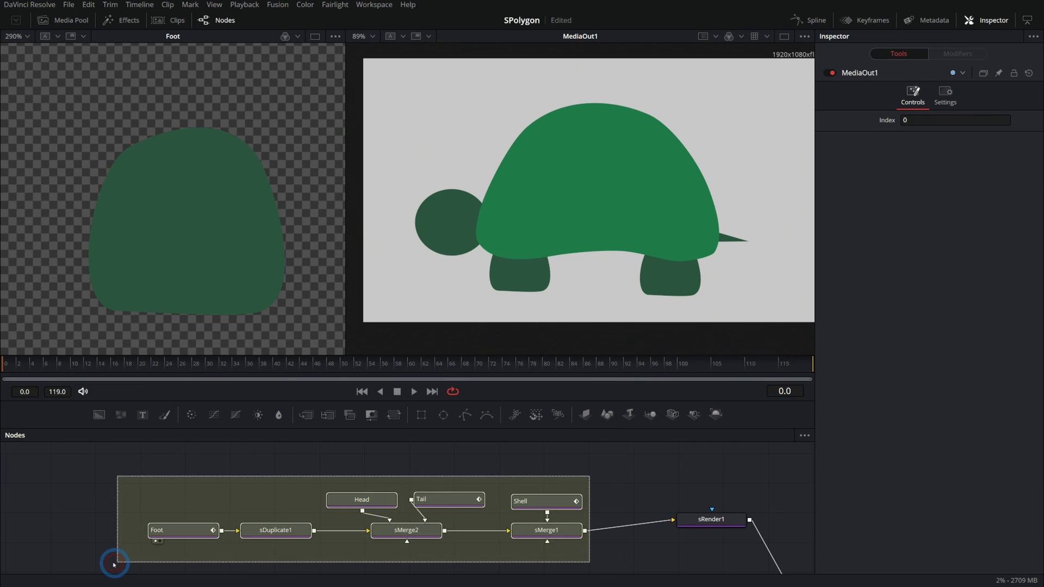
pyautogui.moveTo(550, 533); pyautogui.dragTo(351, 533)
pyautogui.hotkey('shift', 'space')
pyautogui.write('spo')
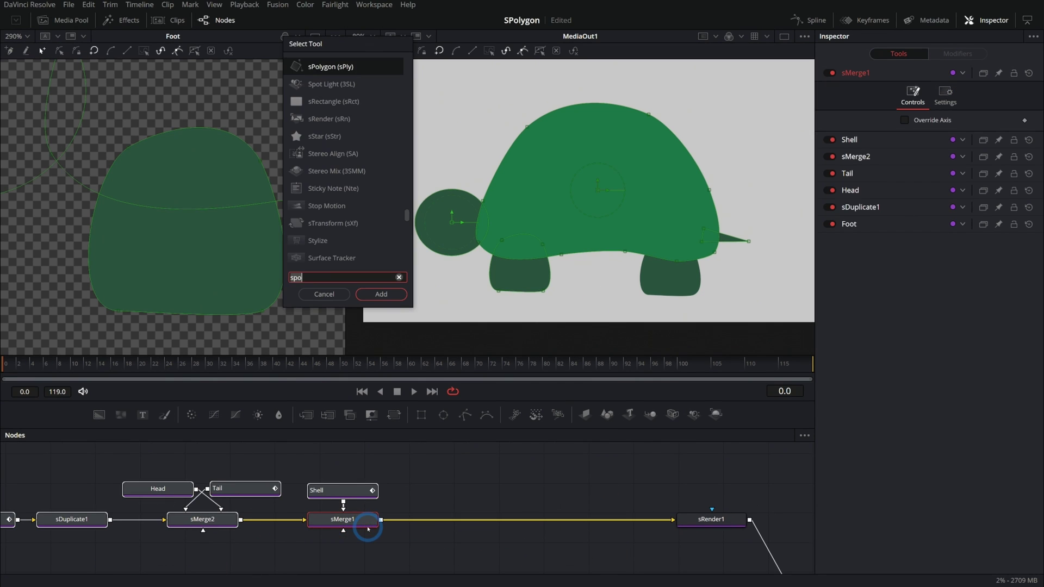
pyautogui.write('sxf')
pyautogui.press('Return')
pyautogui.moveTo(938, 147); pyautogui.dragTo(925, 147)
# - Add an sGrid node to tile the tortoise, adjust its offset, and reset rotation to 0
pyautogui.hotkey('shift', 'space')
pyautogui.write('sgr')
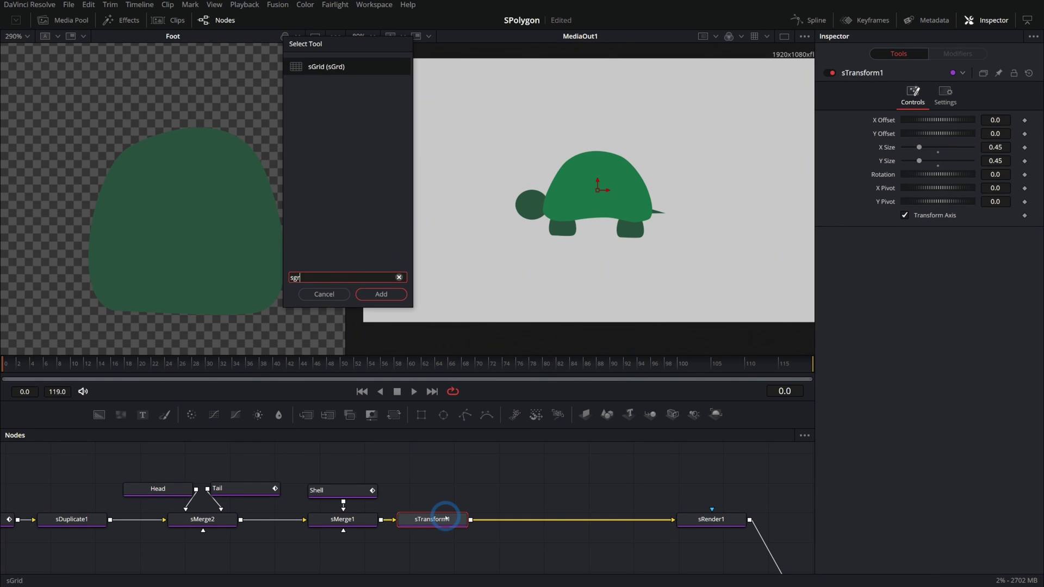
pyautogui.press('Return')
pyautogui.moveTo(945, 148); pyautogui.dragTo(937, 174)
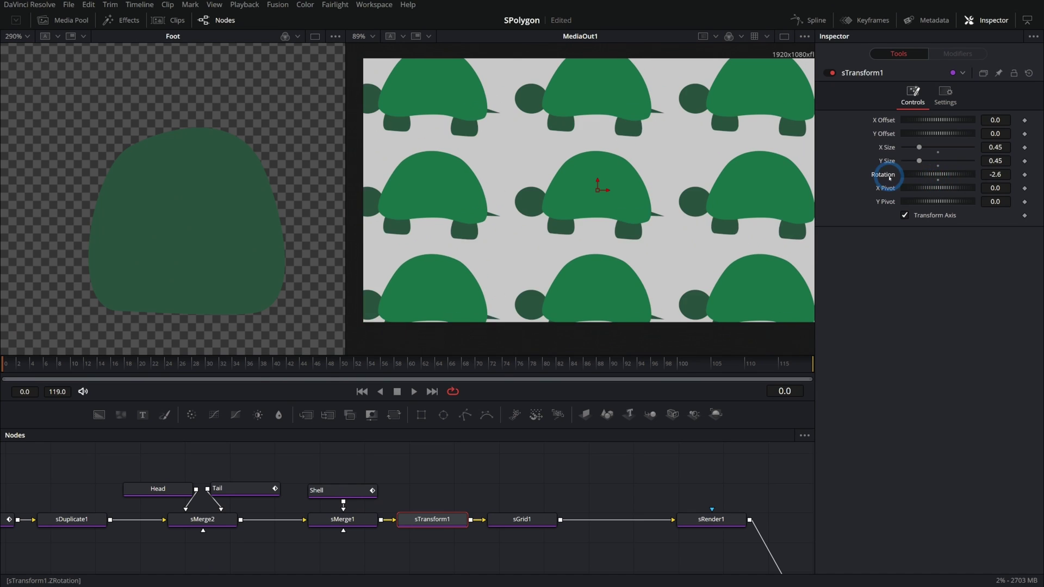
pyautogui.doubleClick(883, 175)
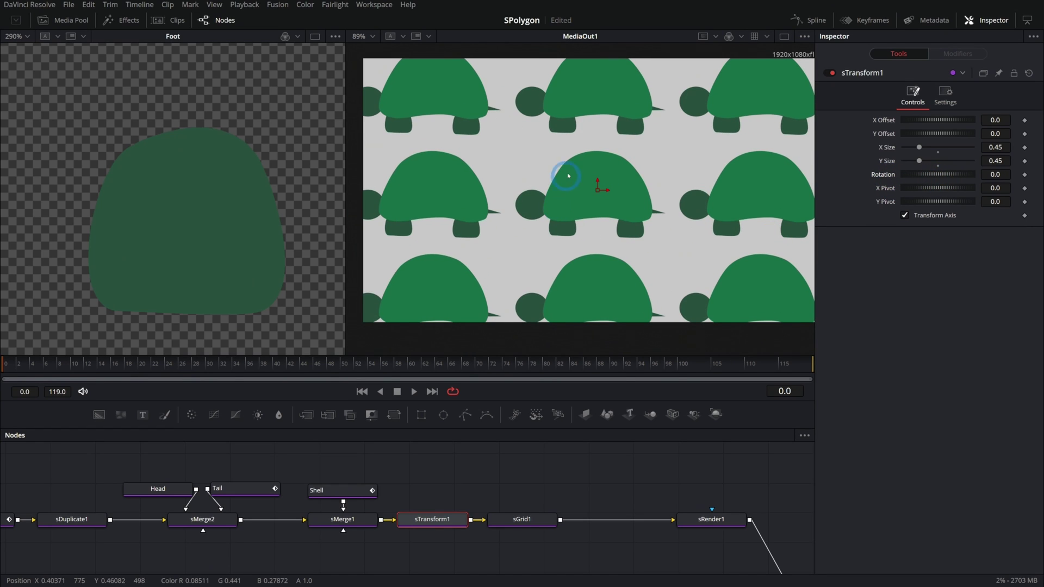
# - Check sRender1's 1920x1080 output settings and bring the full node chain into view
pyautogui.click(319, 498)
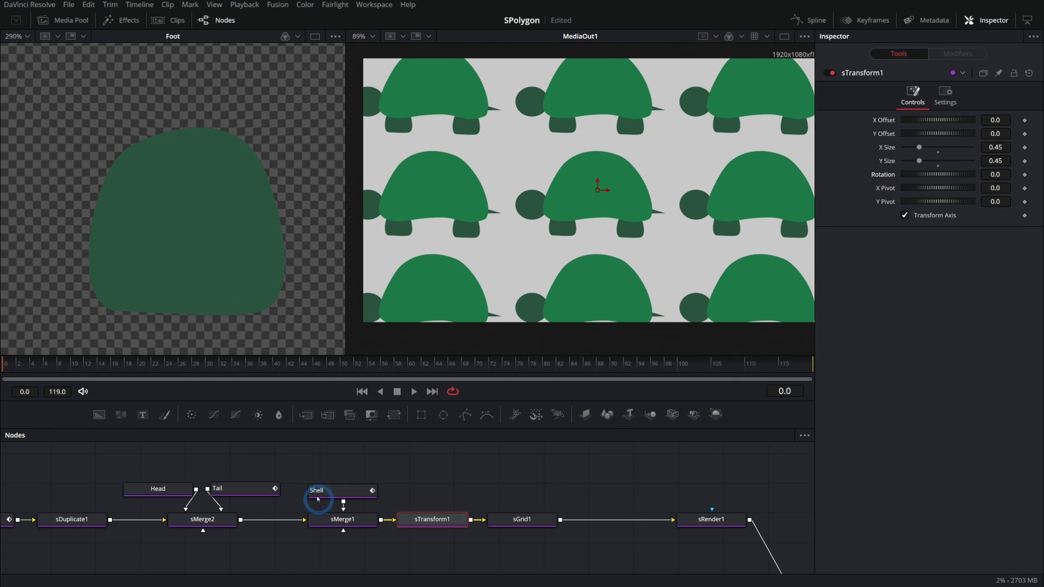
pyautogui.hscroll(-5, 98, 472)
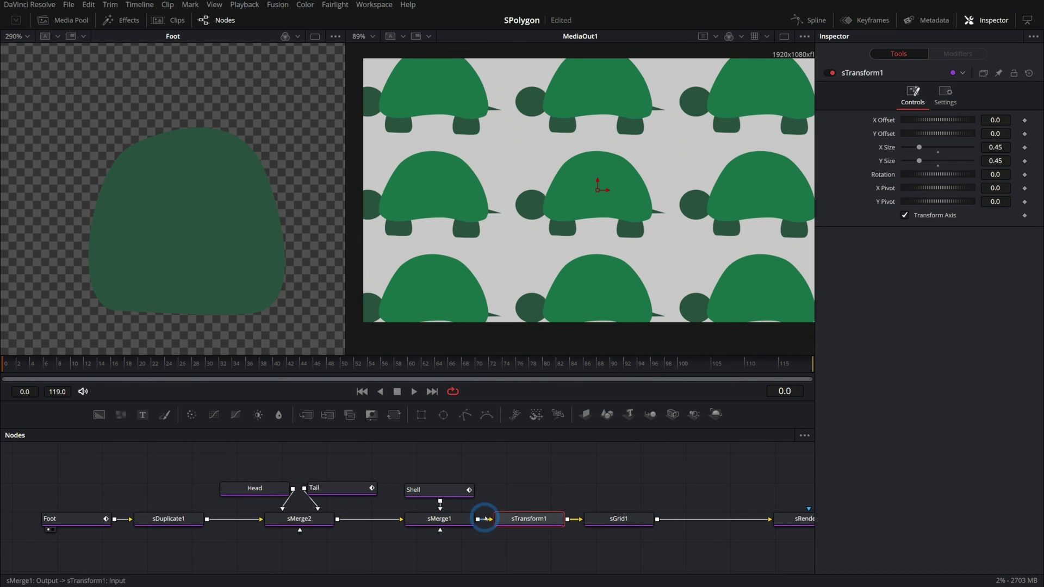
pyautogui.click(599, 241)
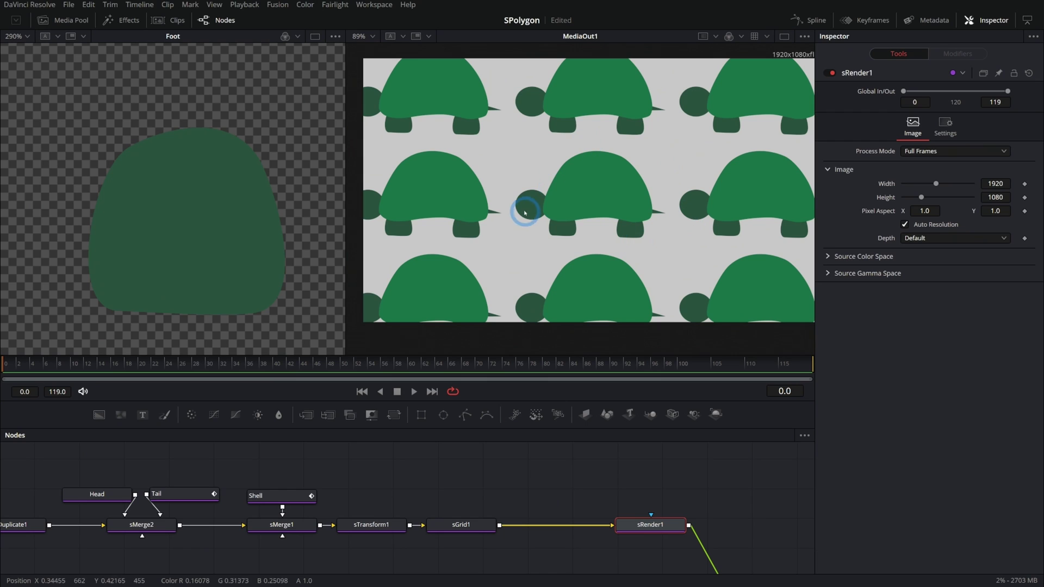
pyautogui.click(232, 305)
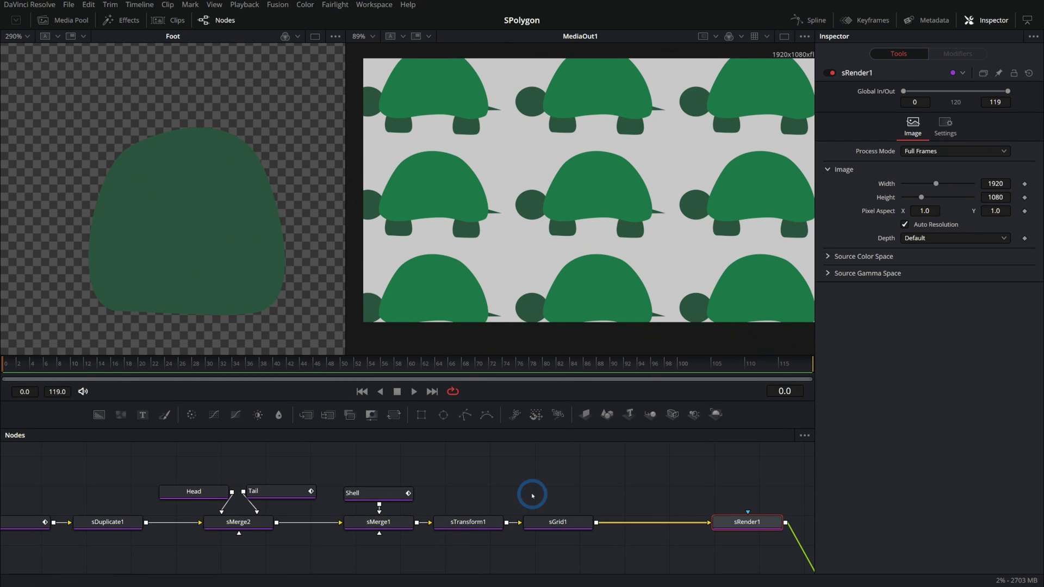
pyautogui.moveTo(533, 495); pyautogui.dragTo(514, 483)
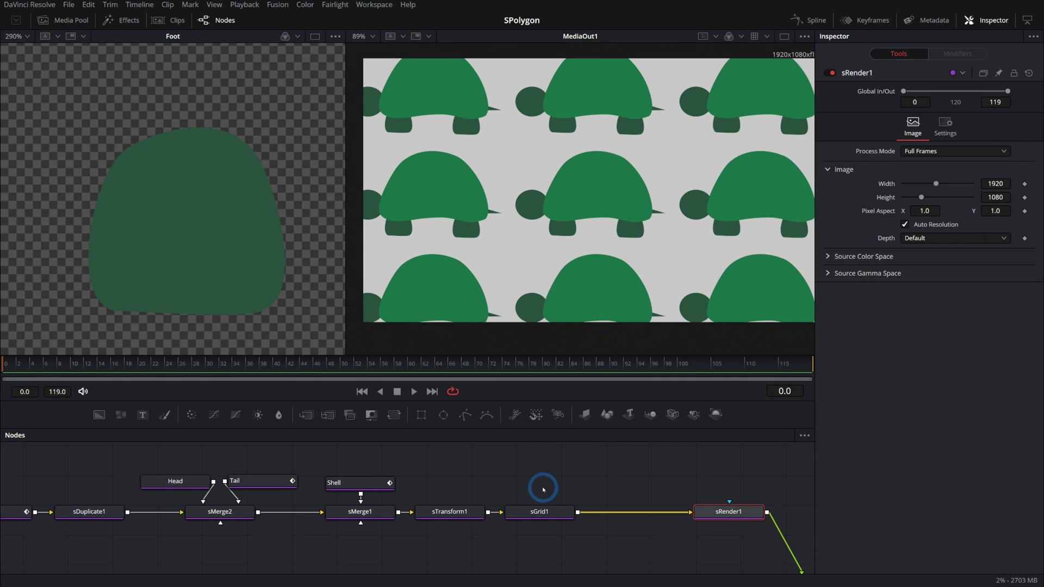